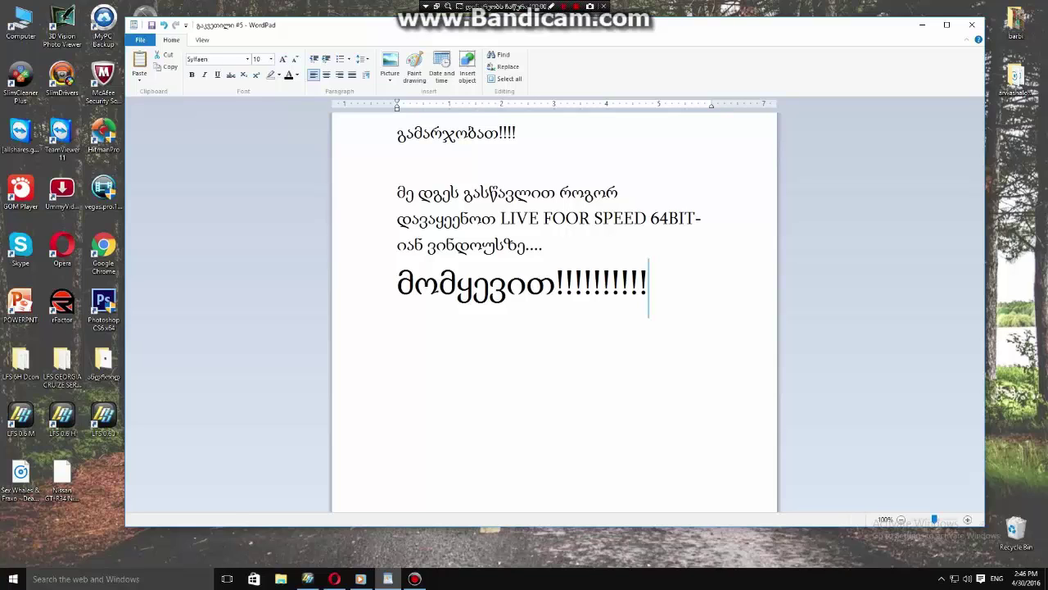
Minimize the WordPad document and refresh the desktop.
{"action": "left_click", "coordinate": [922, 24]}
{"action": "right_click", "coordinate": [559, 232]}
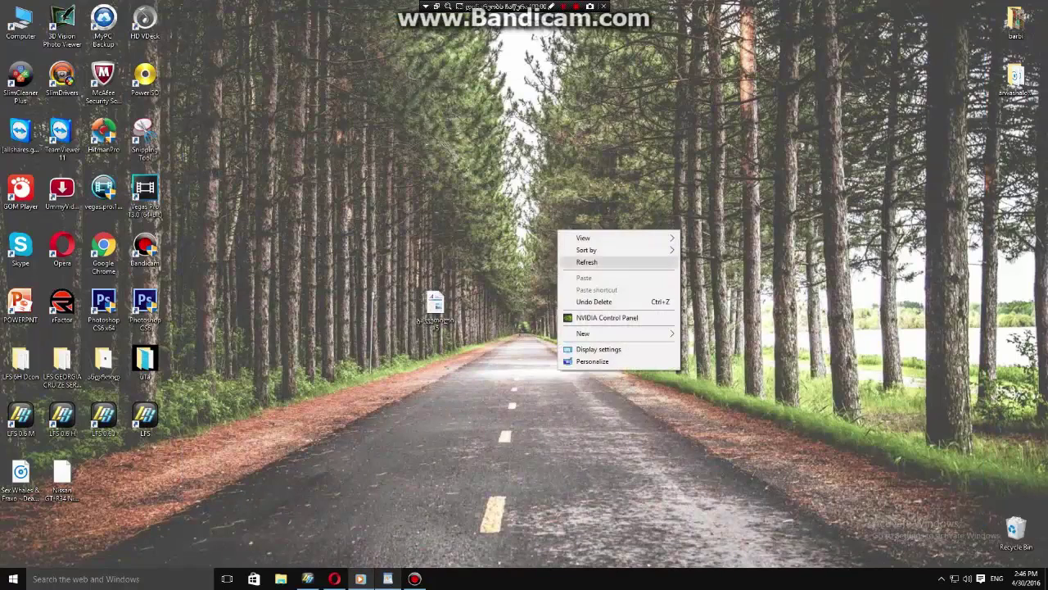
{"action": "left_click", "coordinate": [586, 262]}
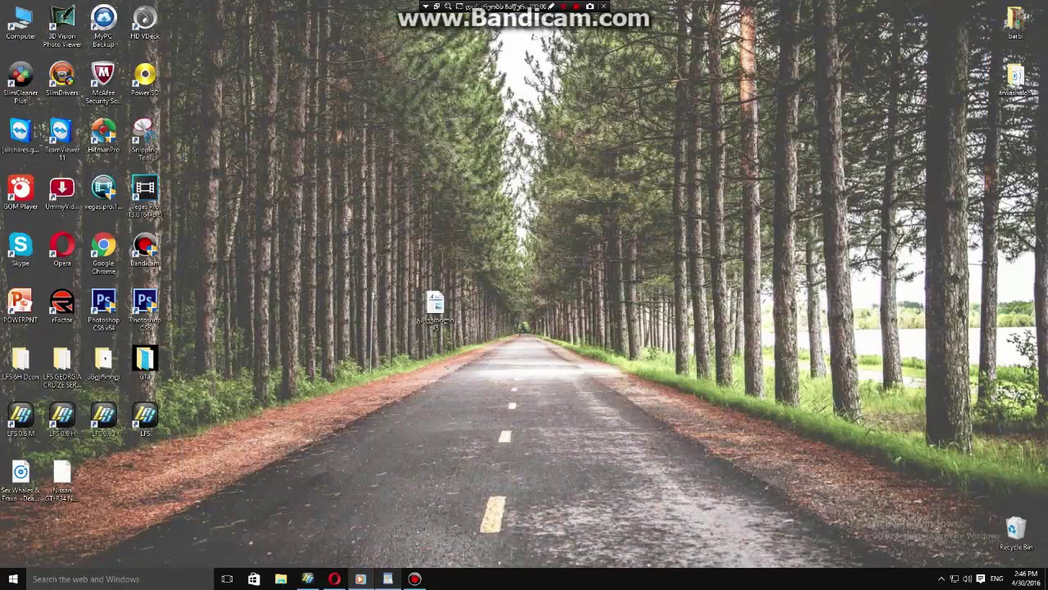
Restore Bandicam, review its Image and Video settings, then minimize it.
{"action": "left_click", "coordinate": [414, 578]}
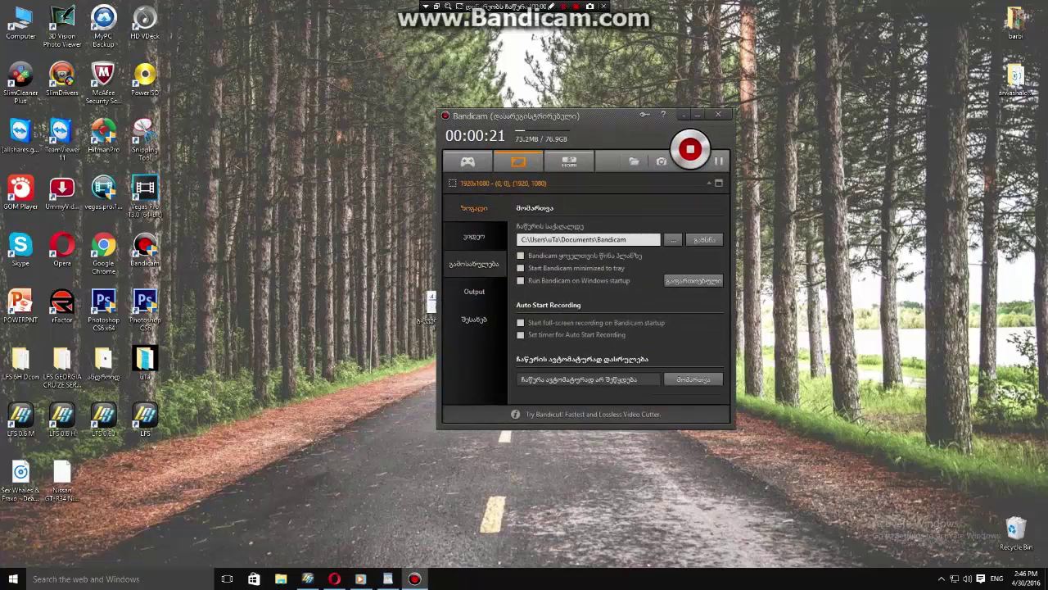
{"action": "left_click", "coordinate": [474, 263]}
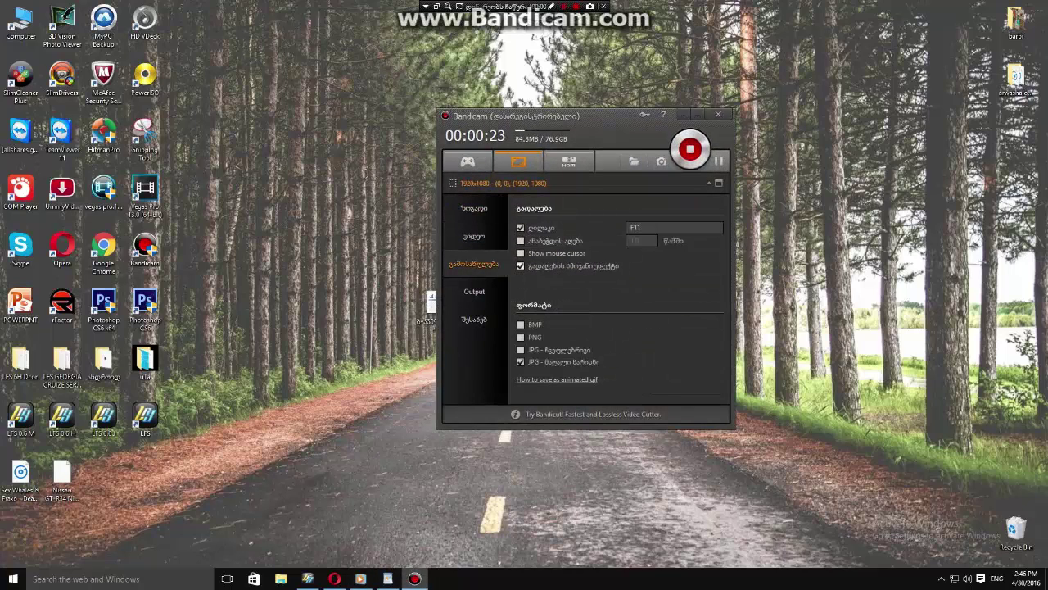
{"action": "left_click", "coordinate": [474, 237]}
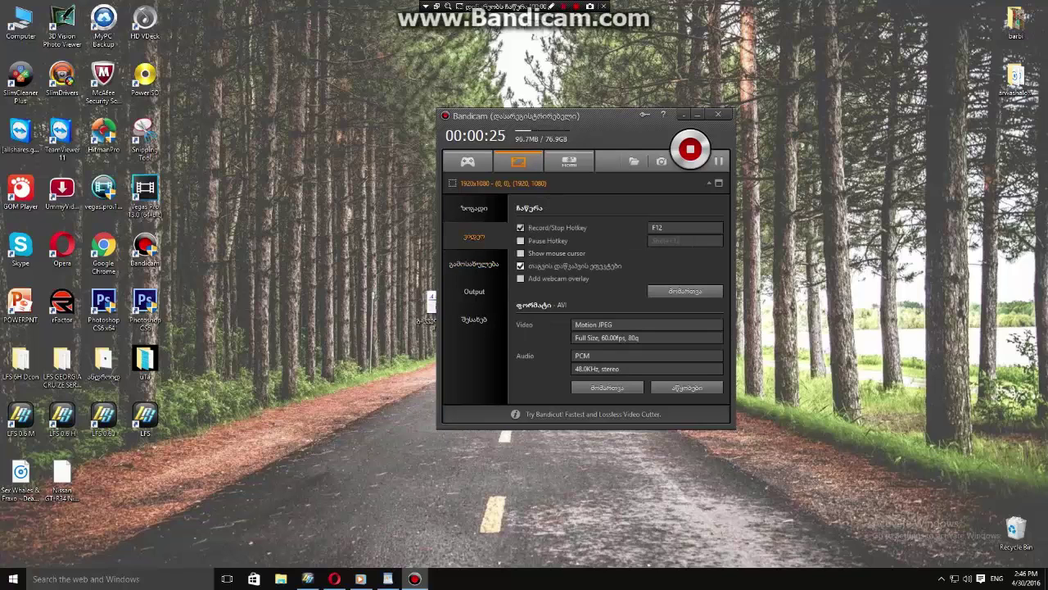
{"action": "left_click", "coordinate": [683, 115]}
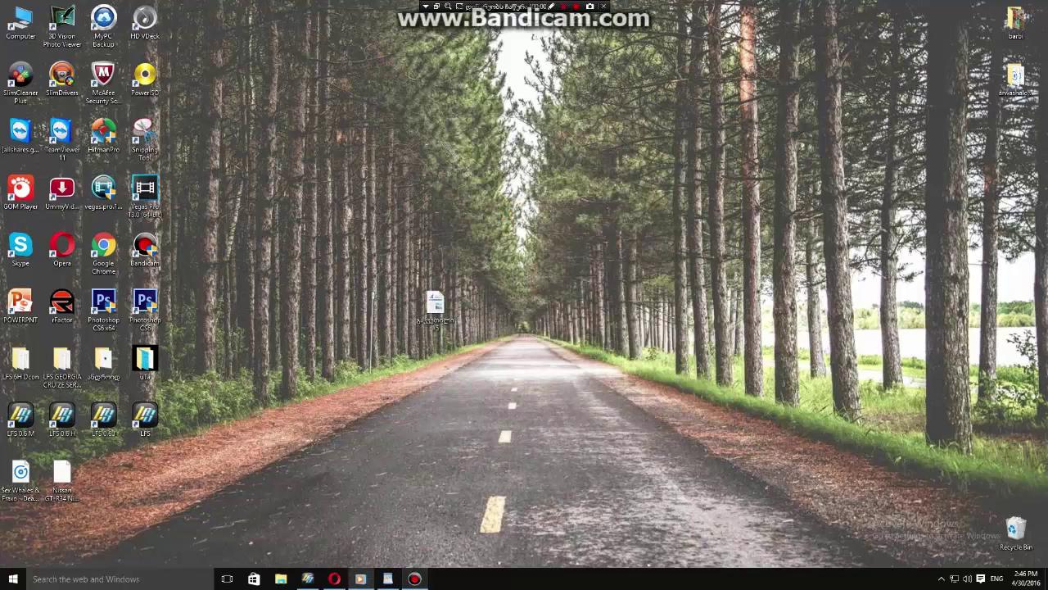
{"action": "right_click", "coordinate": [531, 190]}
Refresh the desktop, open the LFS shortcut's file location, and launch the unlocker.
{"action": "right_click", "coordinate": [544, 217]}
{"action": "left_click", "coordinate": [574, 255]}
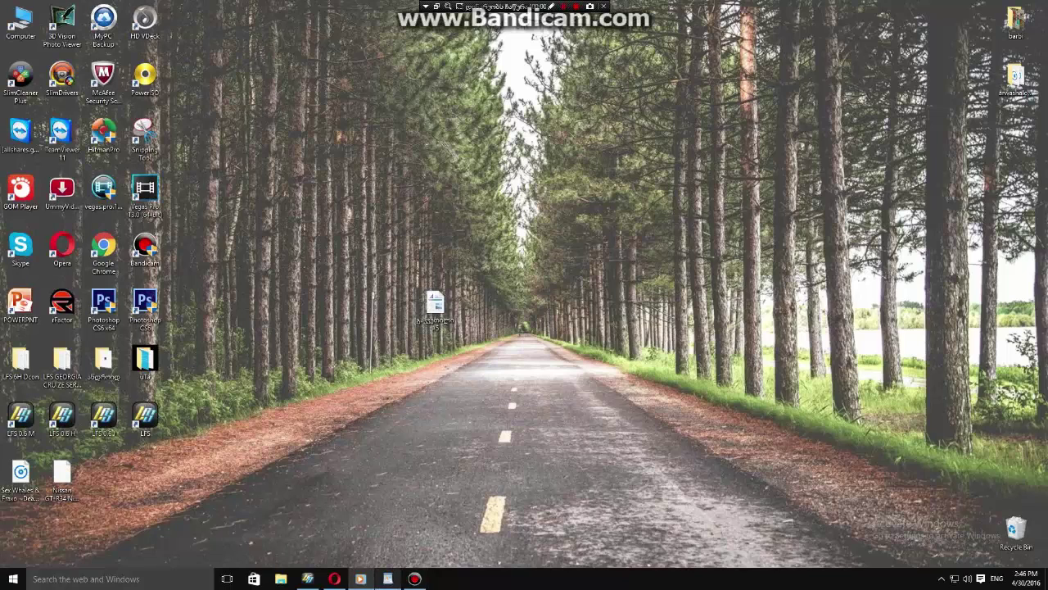
{"action": "mouse_move", "coordinate": [360, 578]}
{"action": "mouse_move", "coordinate": [307, 579]}
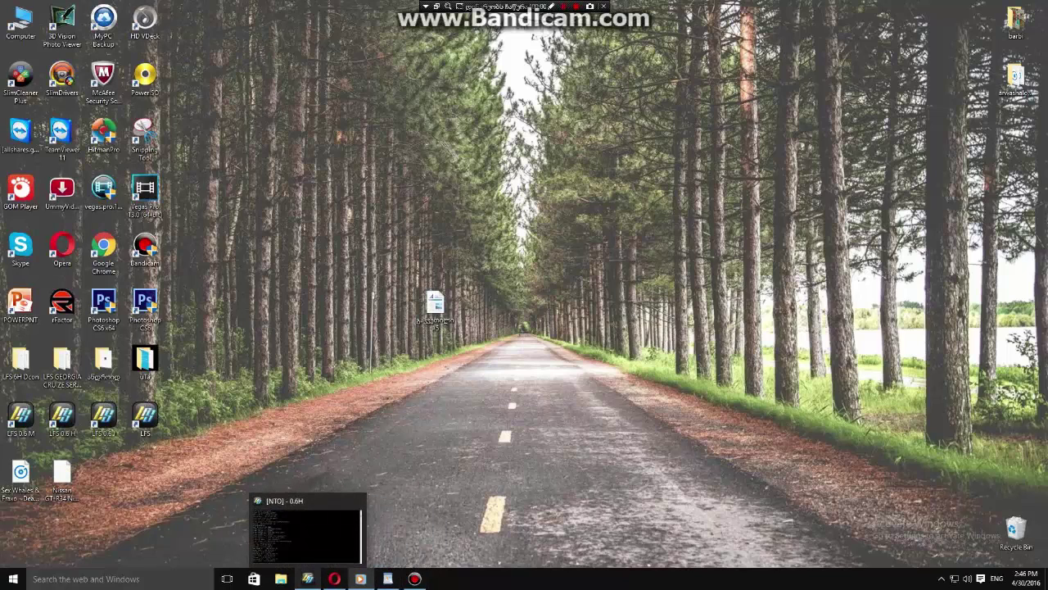
{"action": "right_click", "coordinate": [138, 434]}
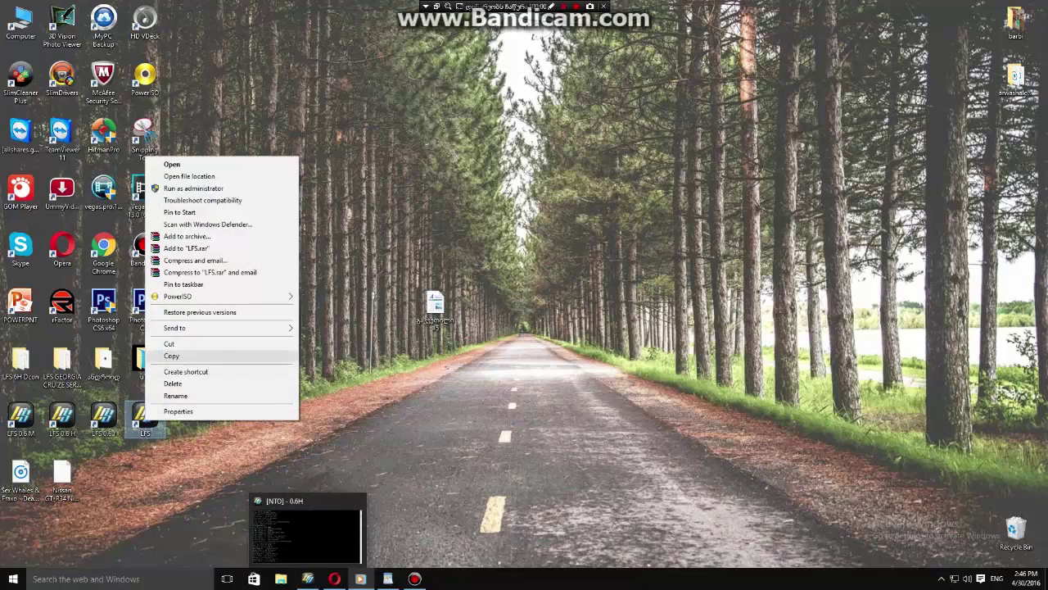
{"action": "left_click", "coordinate": [197, 176]}
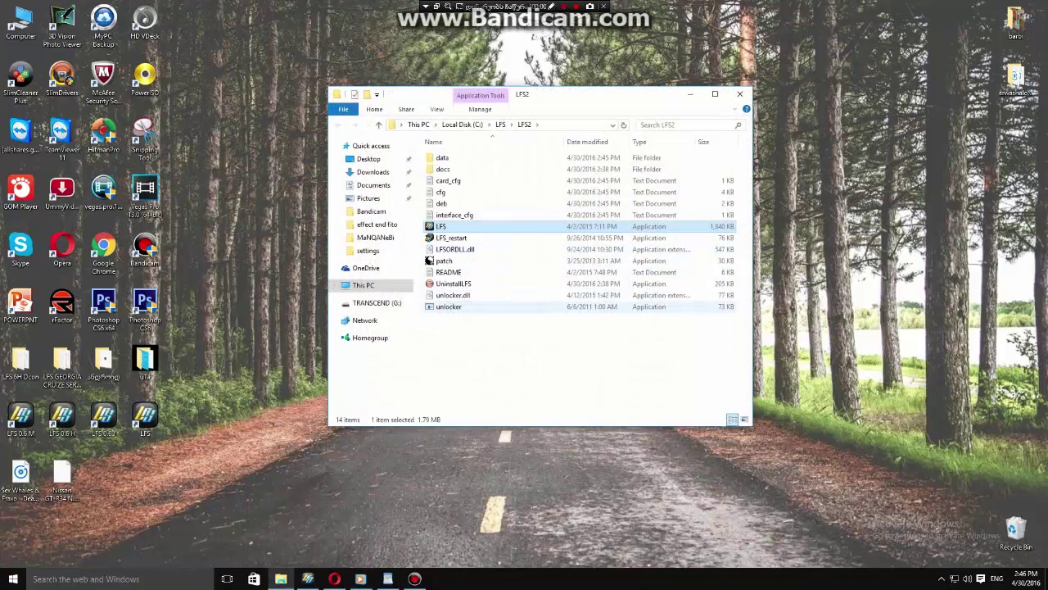
{"action": "double_click", "coordinate": [448, 306]}
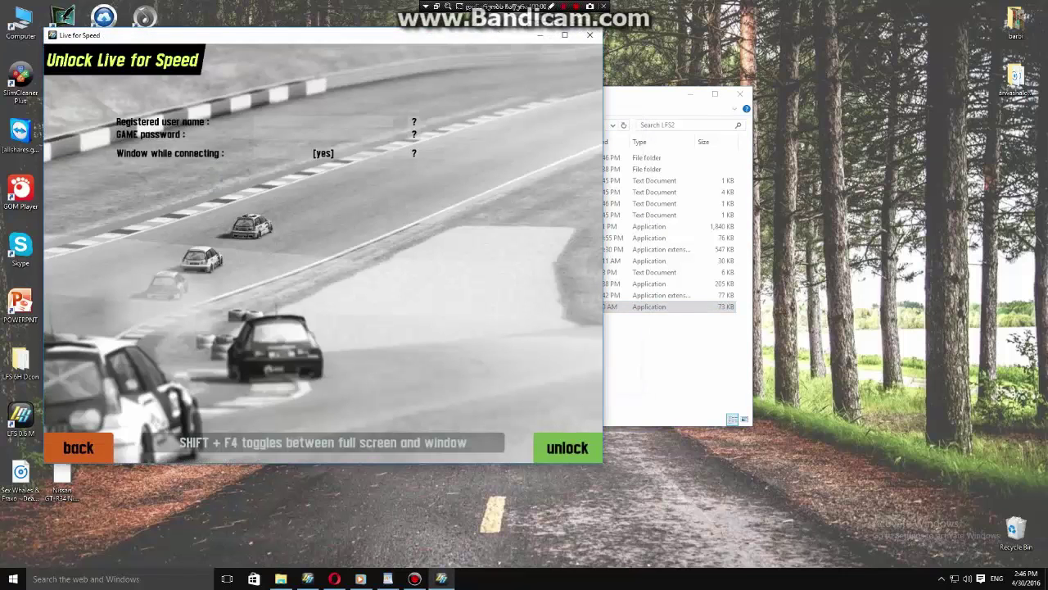
Enter the registered user name and game password, accept the S2 welcome, and exit.
{"action": "key", "text": "Return"}
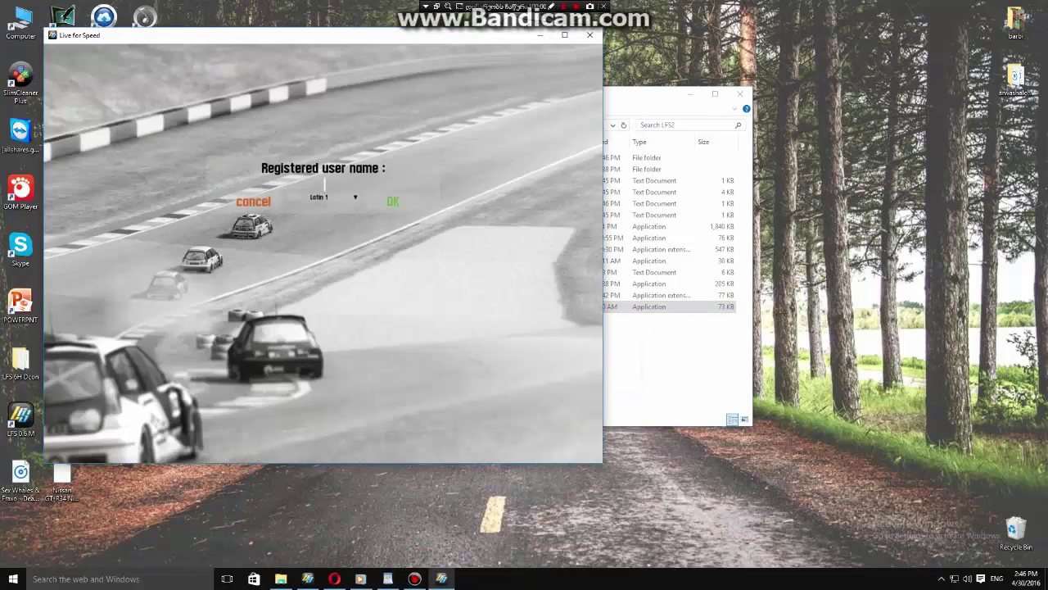
{"action": "type", "text": "WINED"}
{"action": "type", "text": "WS 64 BIT"}
{"action": "key", "text": "Return"}
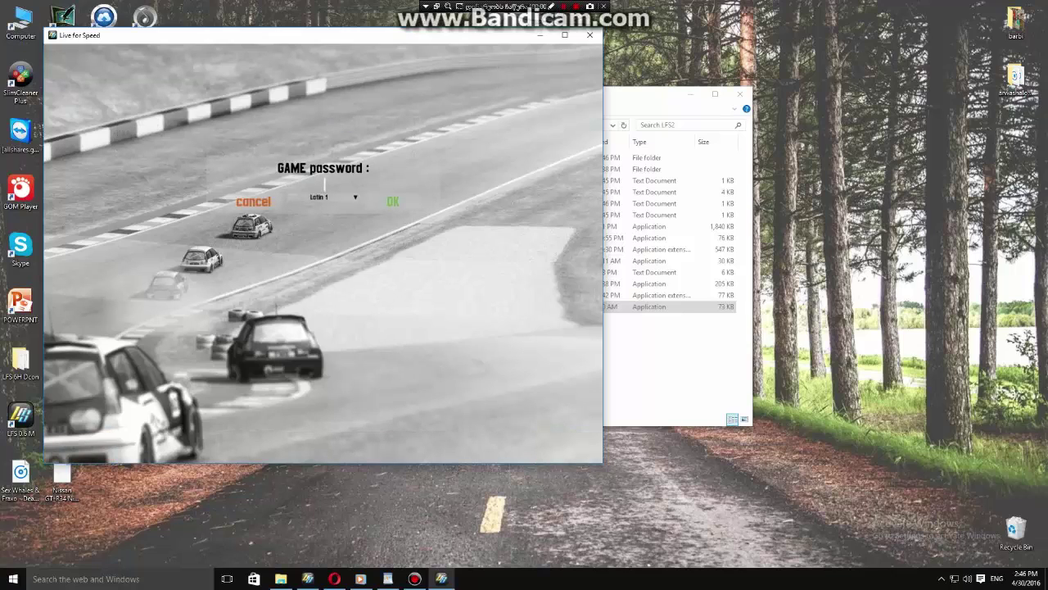
{"action": "type", "text": "********************"}
{"action": "key", "text": "Return"}
{"action": "key", "text": "Return"}
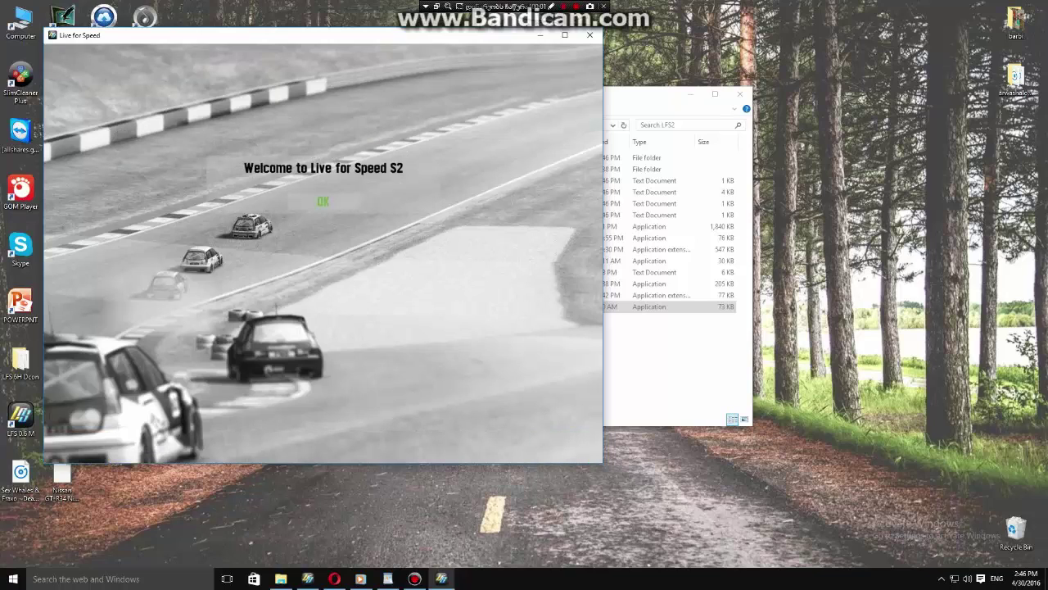
{"action": "key", "text": "Return"}
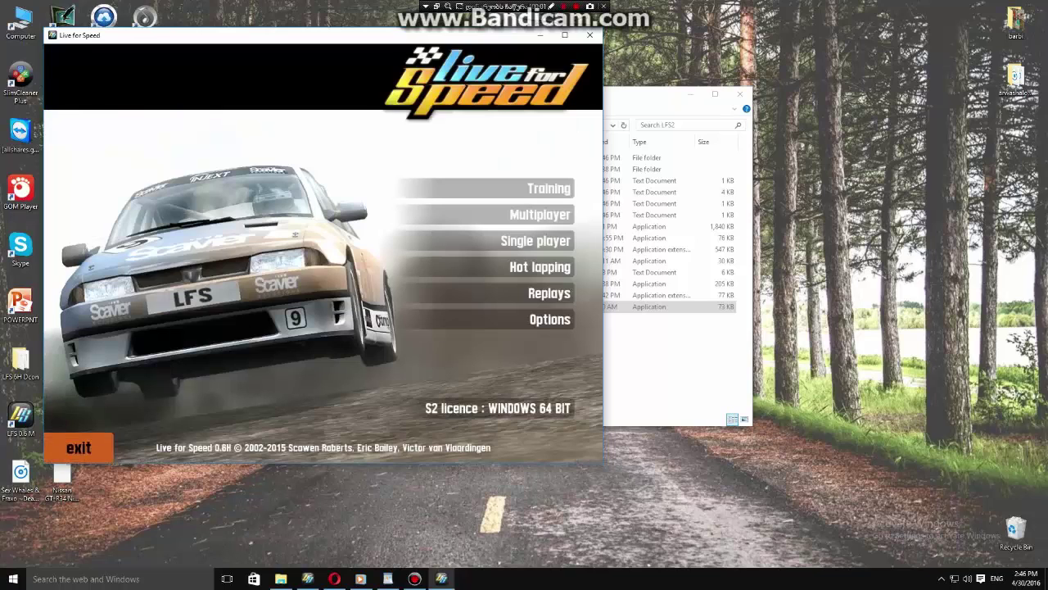
{"action": "left_click", "coordinate": [78, 447]}
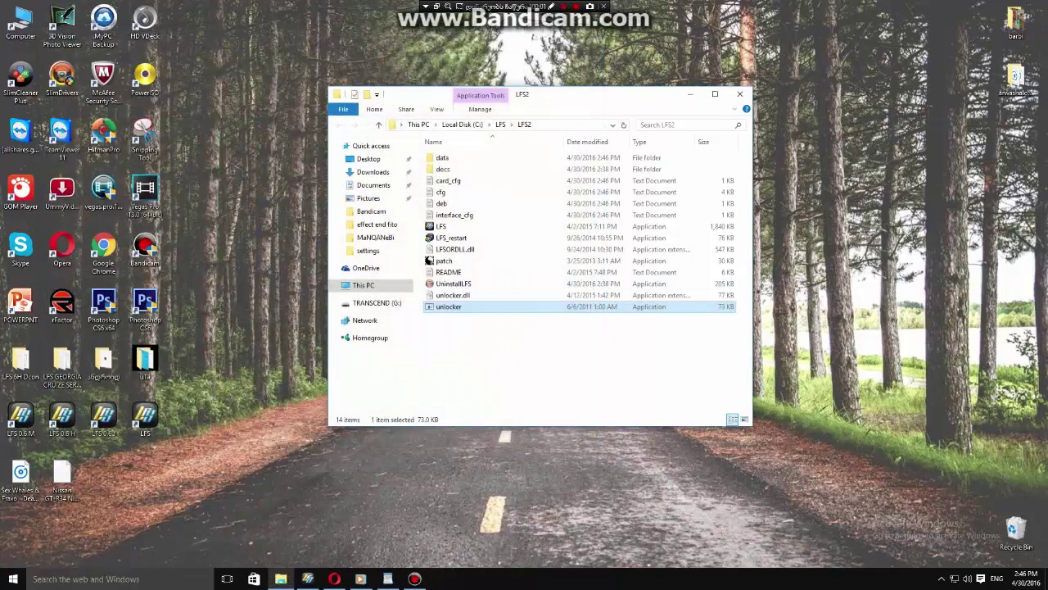
Relaunch LFS and pick the Autocross track with a cleared layout.
{"action": "double_click", "coordinate": [440, 226]}
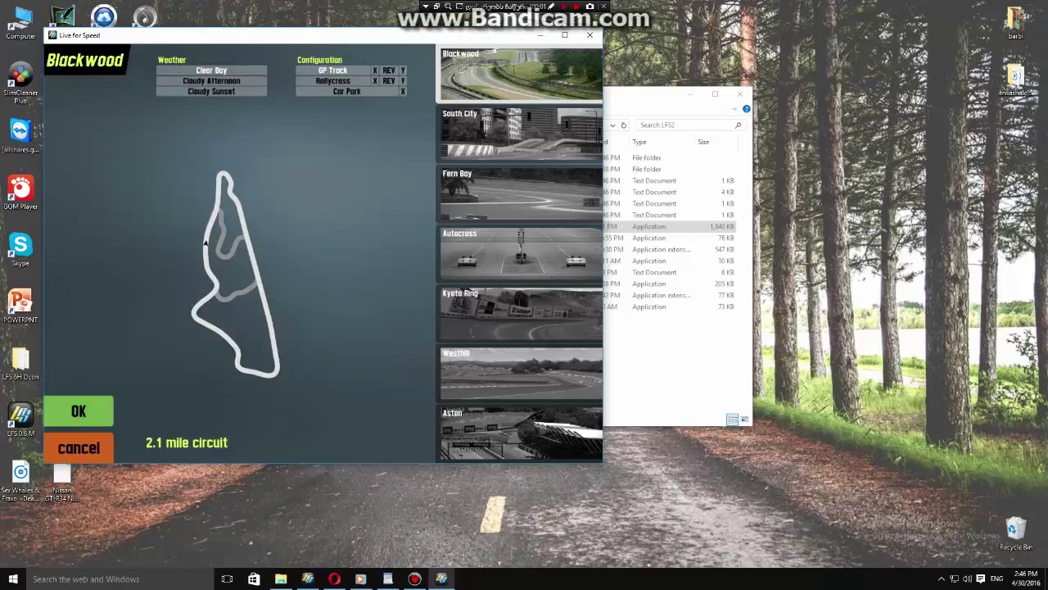
{"action": "left_click", "coordinate": [521, 253]}
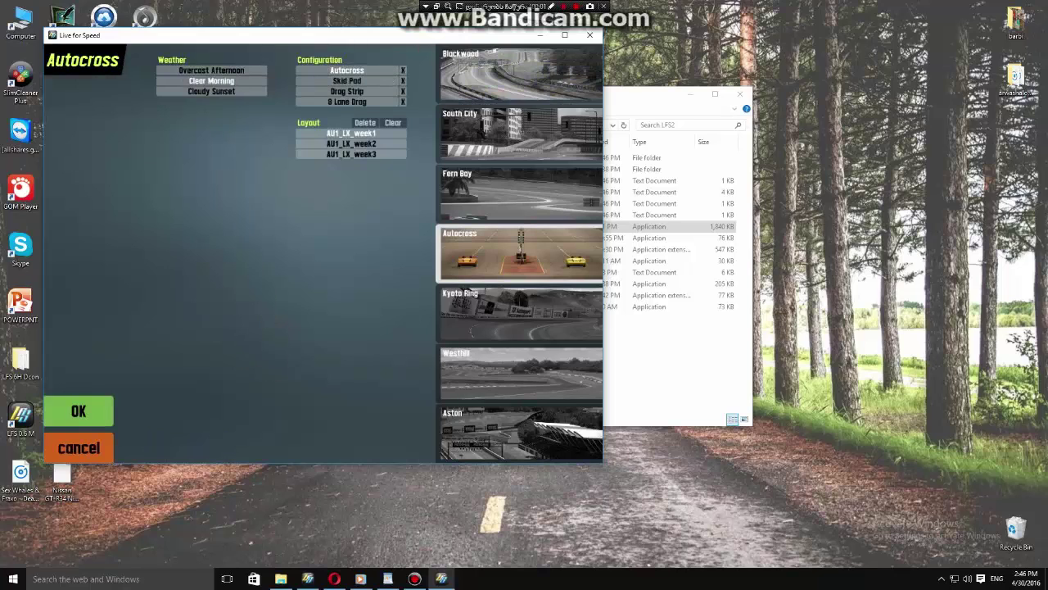
{"action": "left_click", "coordinate": [393, 122]}
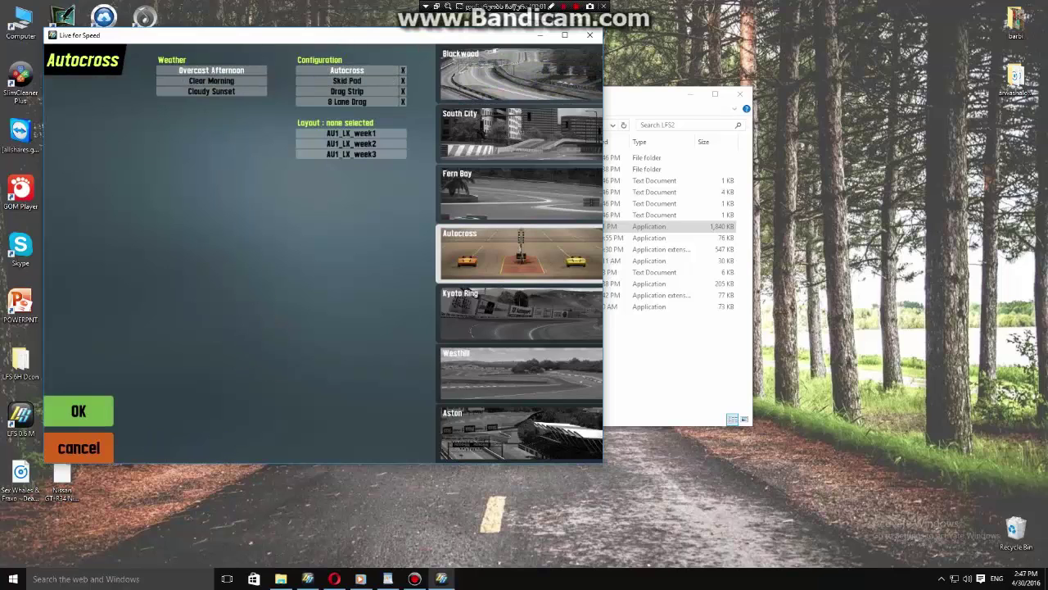
{"action": "key", "text": "Return"}
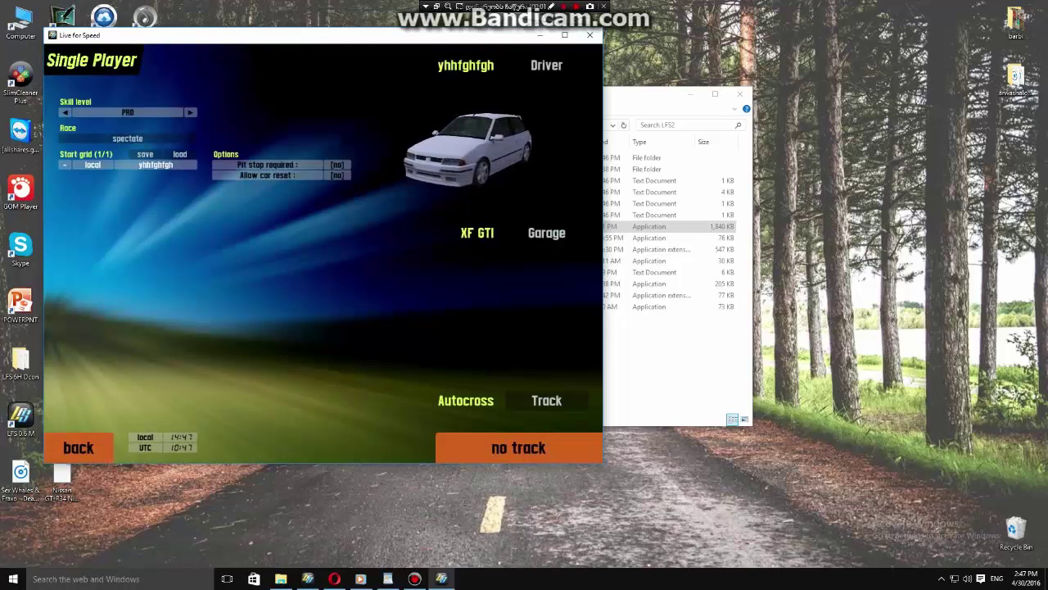
In the garage, switch the car to the XR GT.
{"action": "left_click", "coordinate": [546, 232]}
{"action": "left_click", "coordinate": [551, 320]}
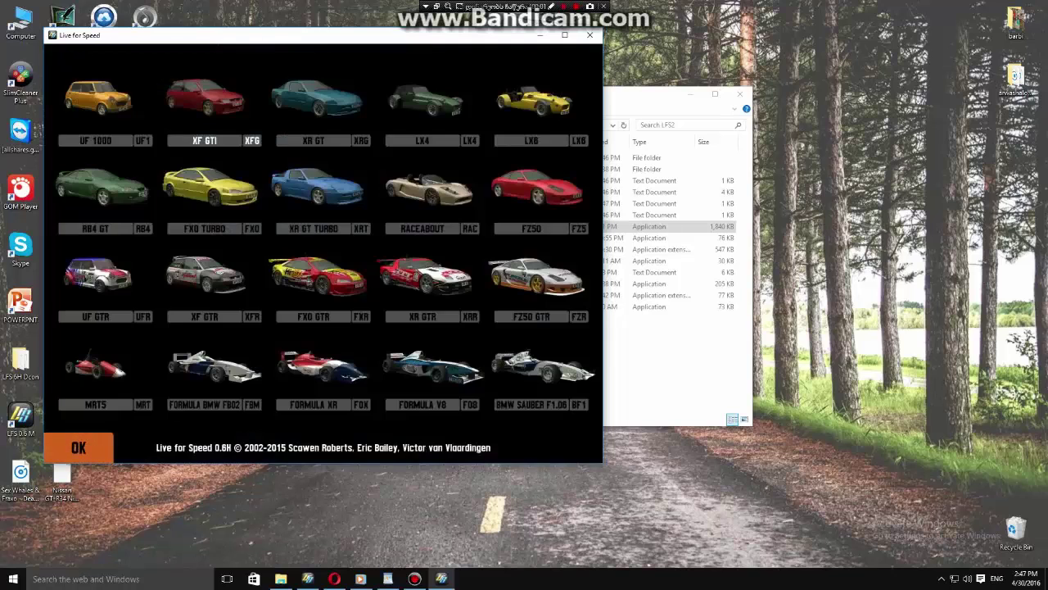
{"action": "left_click", "coordinate": [315, 189]}
{"action": "left_click", "coordinate": [560, 322]}
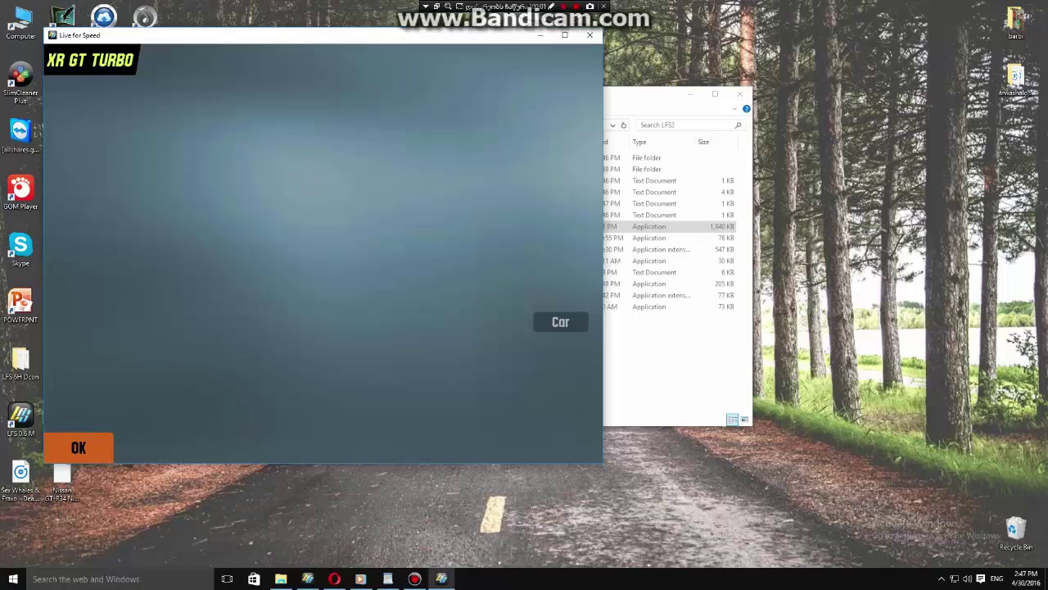
{"action": "left_click", "coordinate": [315, 102]}
Confirm the car, exit the game, and minimize the LFS2 folder.
{"action": "left_click", "coordinate": [78, 447]}
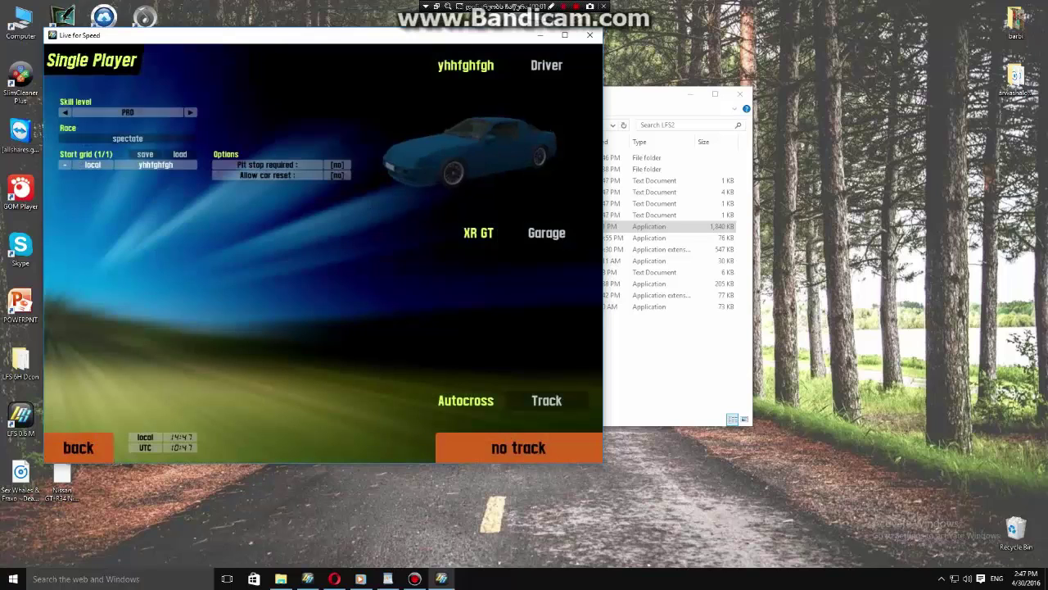
{"action": "left_click", "coordinate": [78, 447]}
{"action": "left_click", "coordinate": [78, 447]}
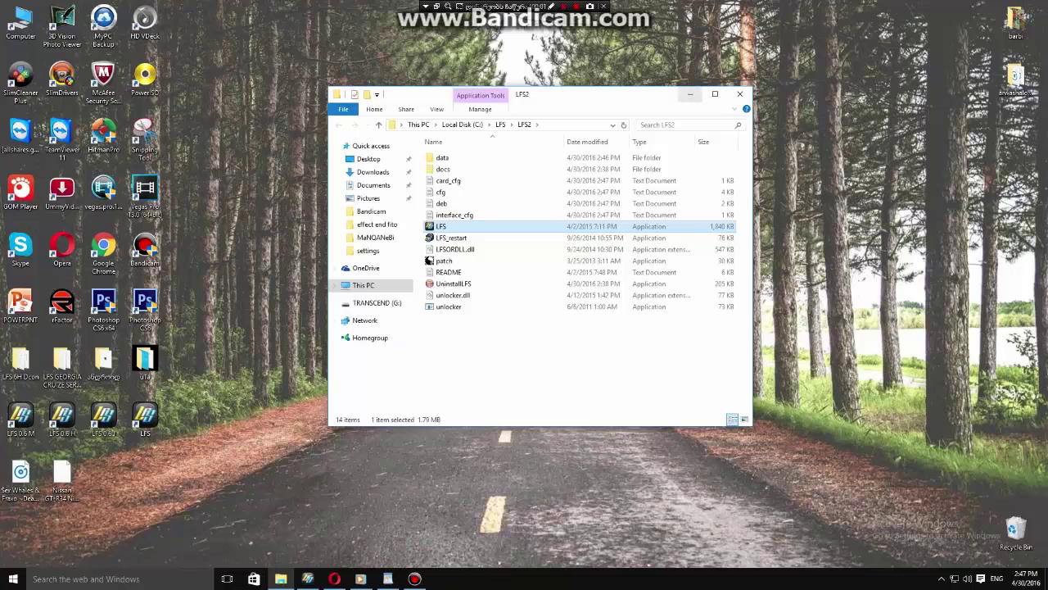
{"action": "left_click", "coordinate": [691, 94]}
In WordPad, start a new line with the Georgian layout at font size 28.
{"action": "left_click", "coordinate": [388, 578]}
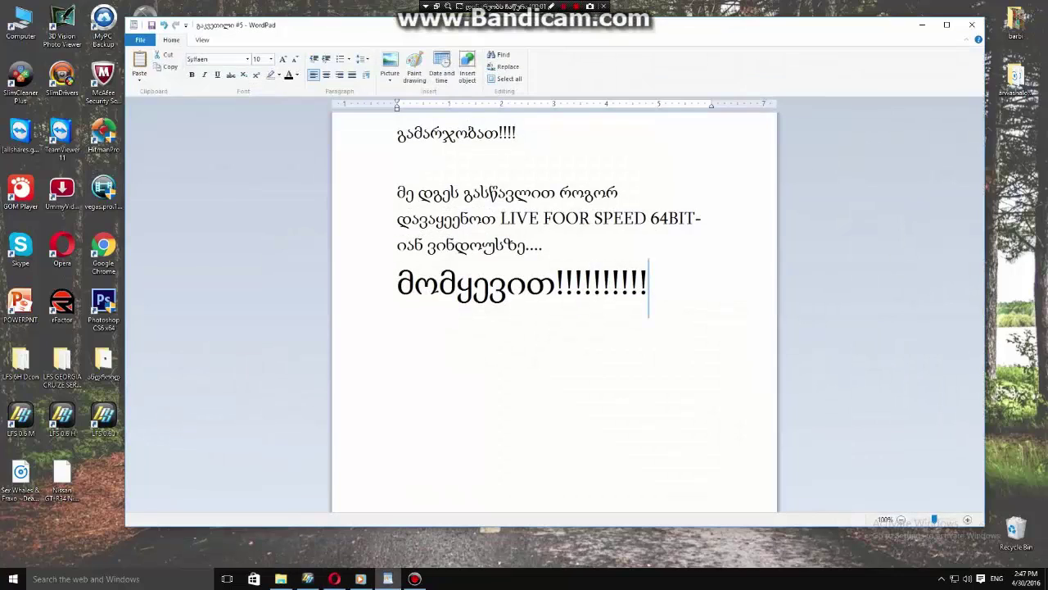
{"action": "key", "text": "Return"}
{"action": "type", "text": "yu"}
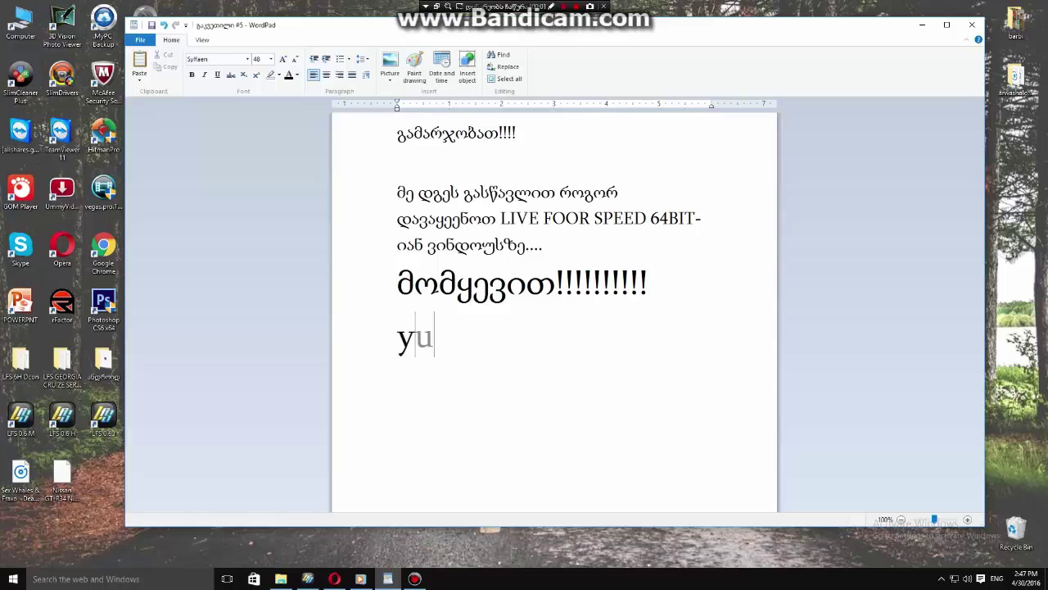
{"action": "type", "text": "r"}
{"action": "key", "text": "BackSpace"}
{"action": "key", "text": "BackSpace"}
{"action": "key", "text": "BackSpace"}
{"action": "key", "text": "alt+shift"}
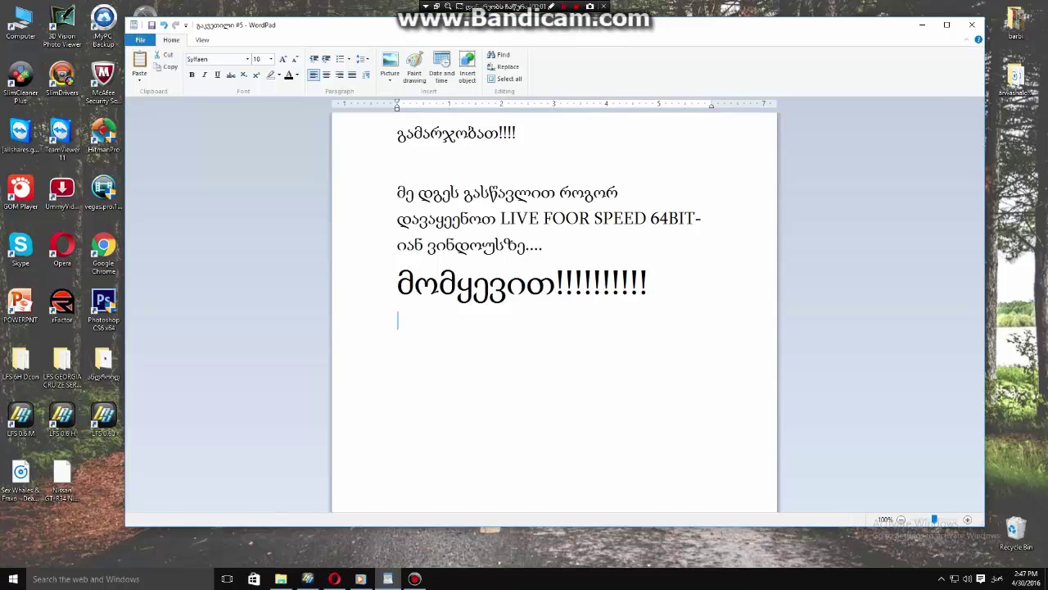
{"action": "type", "text": "ყურ"}
{"action": "key", "text": "BackSpace"}
{"action": "key", "text": "BackSpace"}
{"action": "key", "text": "BackSpace"}
{"action": "left_click", "coordinate": [271, 59]}
{"action": "left_click", "coordinate": [263, 182]}
Type 'ყურადღებით მიყურეთ და ყველაფერი გამოგივათ!!!!!!!!' and minimize WordPad.
{"action": "type", "text": "ყურად"}
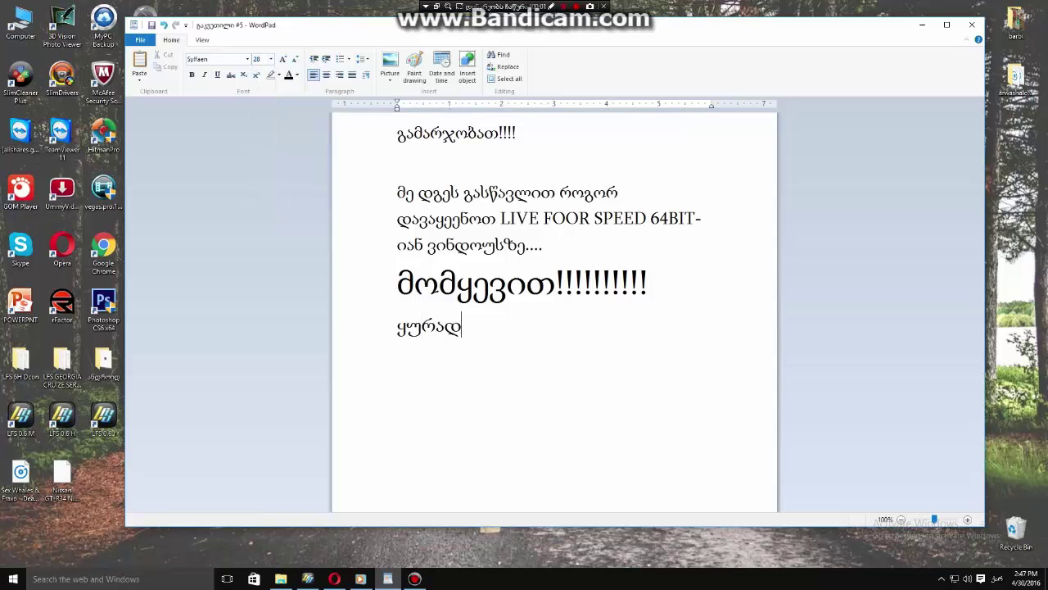
{"action": "type", "text": "ღებით მიყურეტ"}
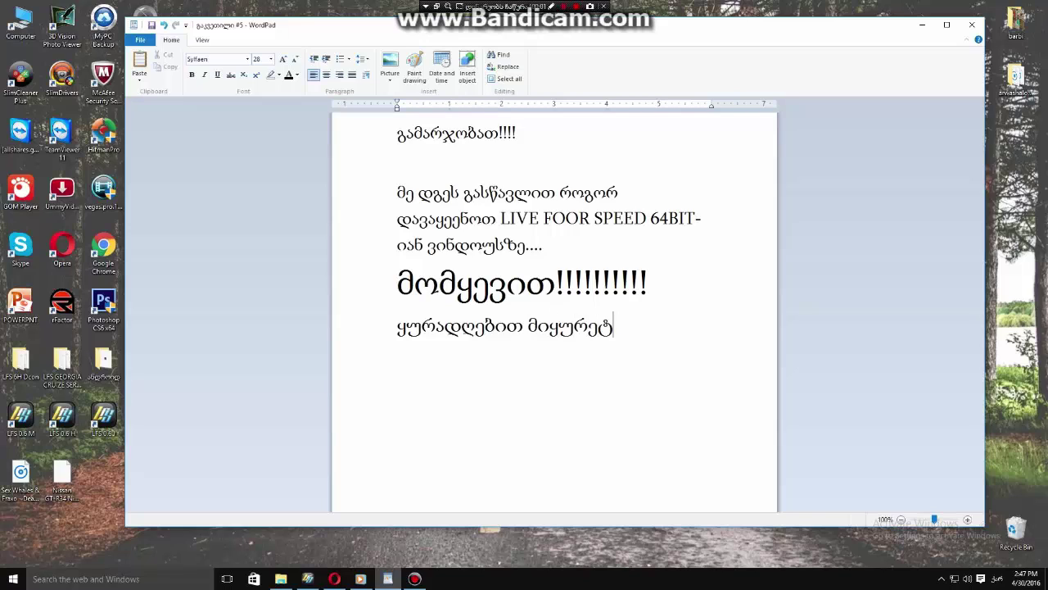
{"action": "key", "text": "BackSpace"}
{"action": "type", "text": "თ და ყველაფერი "}
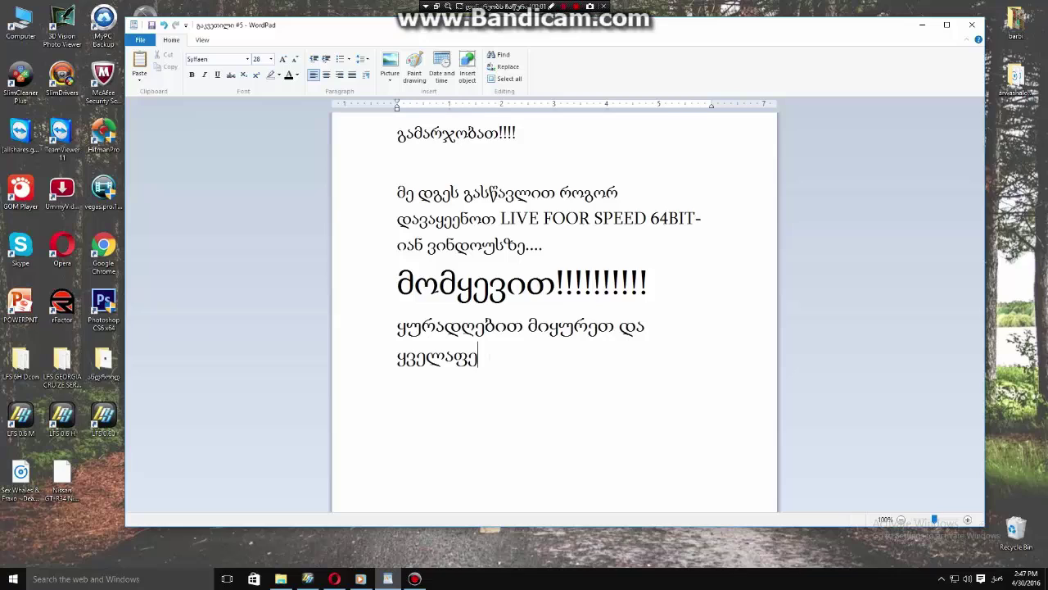
{"action": "type", "text": "გამოგ"}
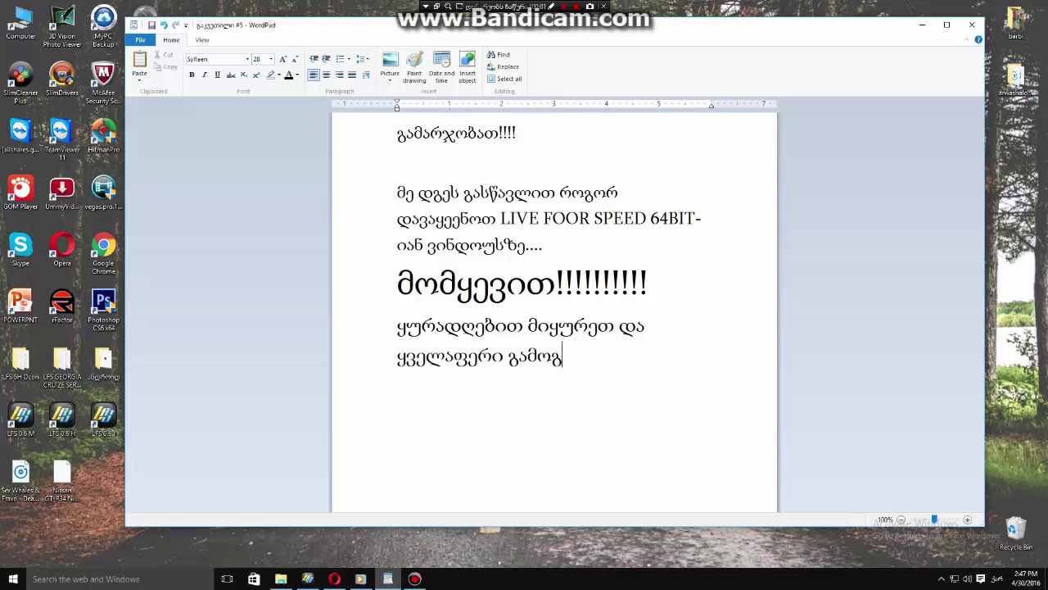
{"action": "type", "text": "ივათ!!!!!!!!"}
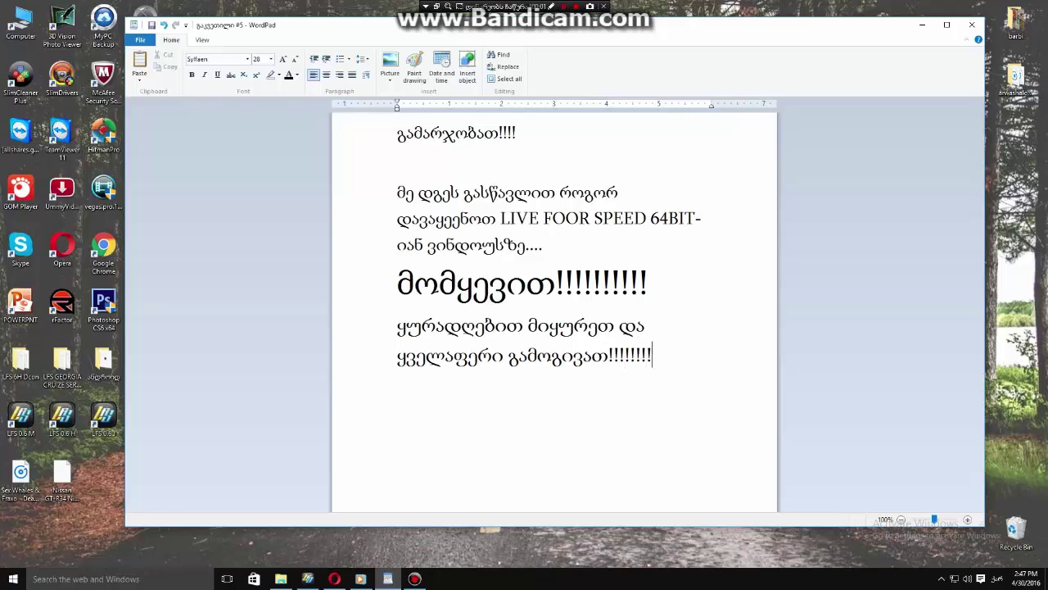
{"action": "left_click", "coordinate": [922, 25]}
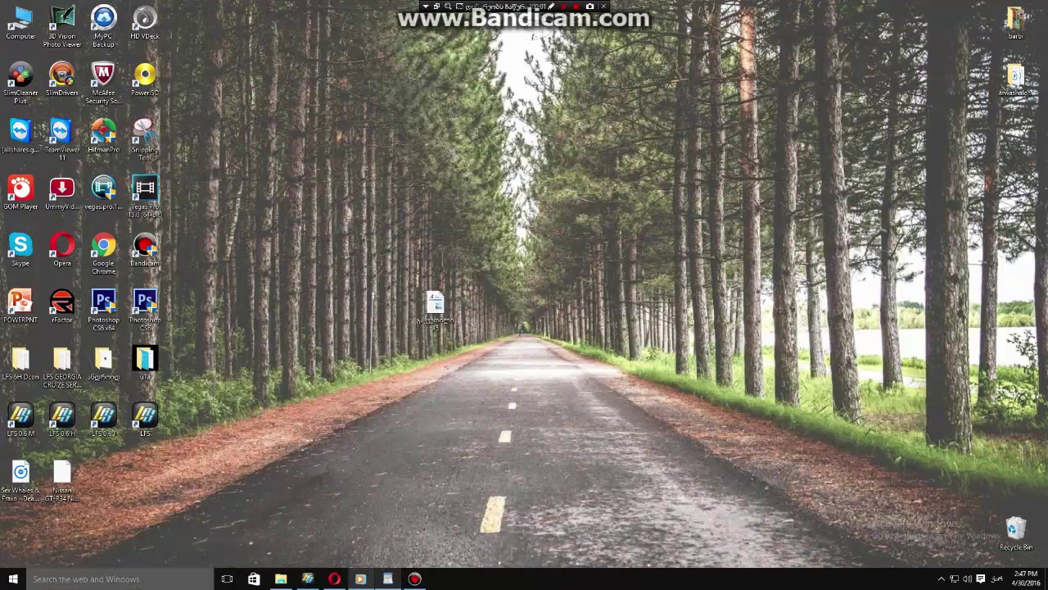
Search for 'regedit' in Windows search and launch Registry Editor.
{"action": "left_click", "coordinate": [86, 578]}
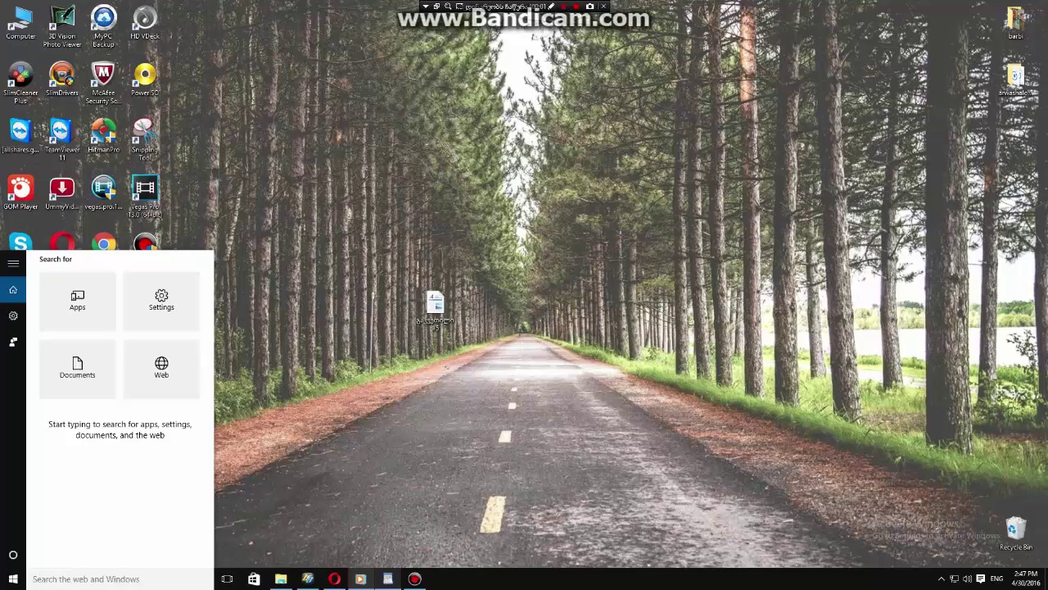
{"action": "type", "text": "re"}
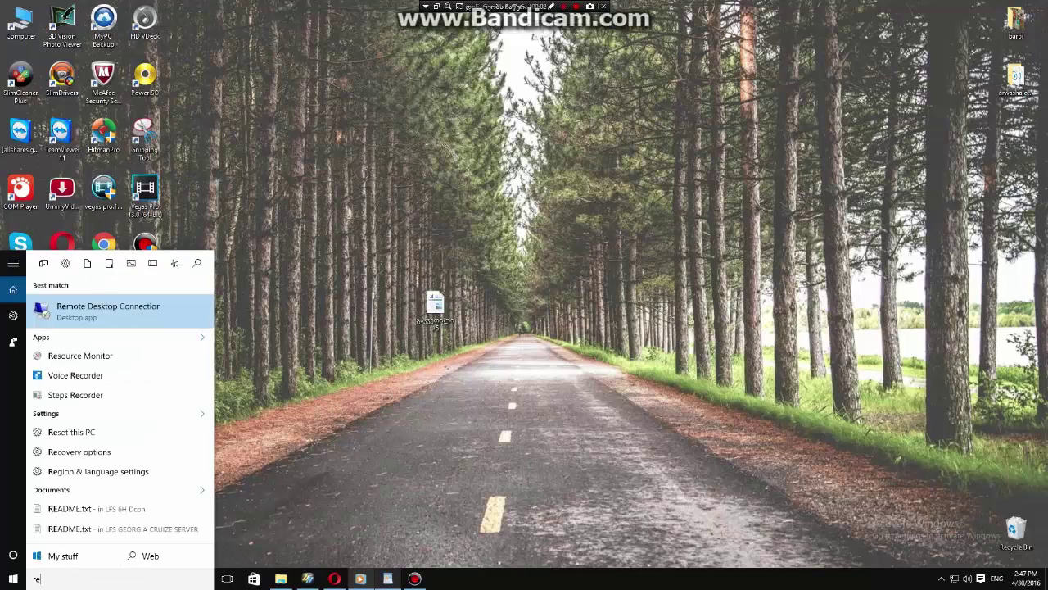
{"action": "type", "text": "ge"}
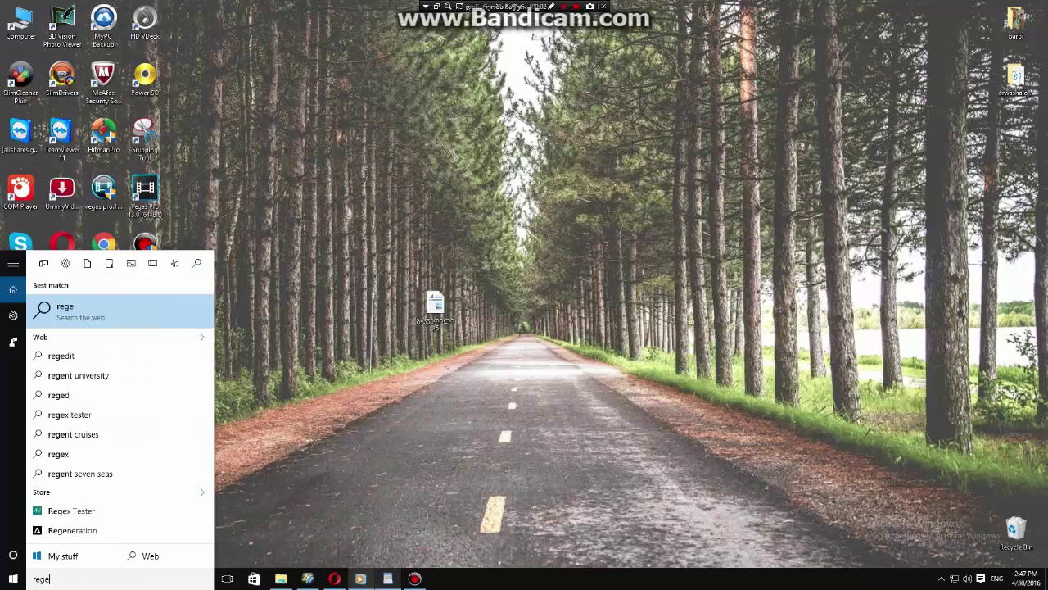
{"action": "type", "text": "dit"}
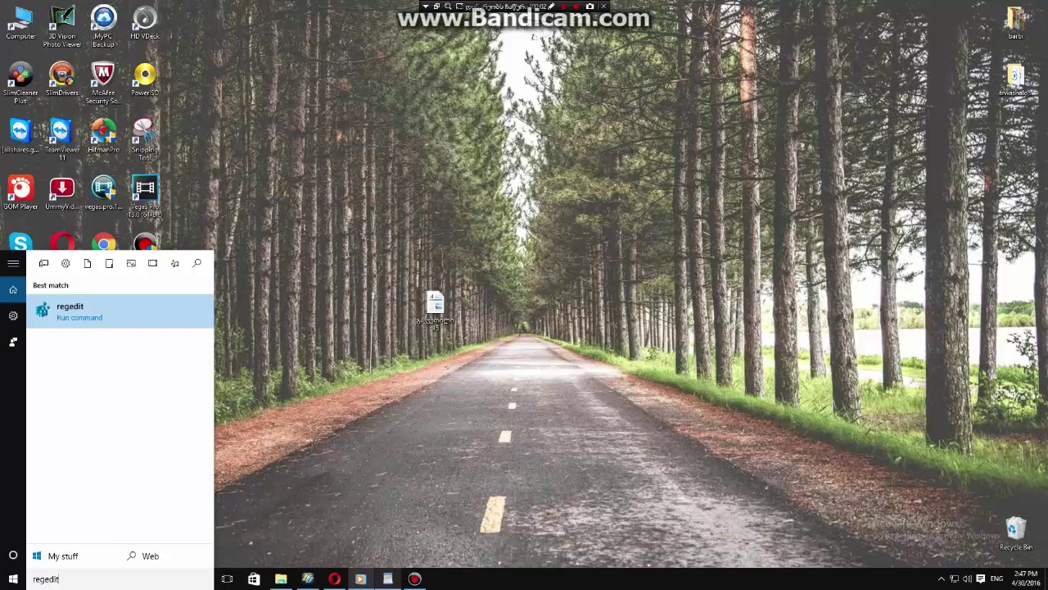
{"action": "key", "text": "Return"}
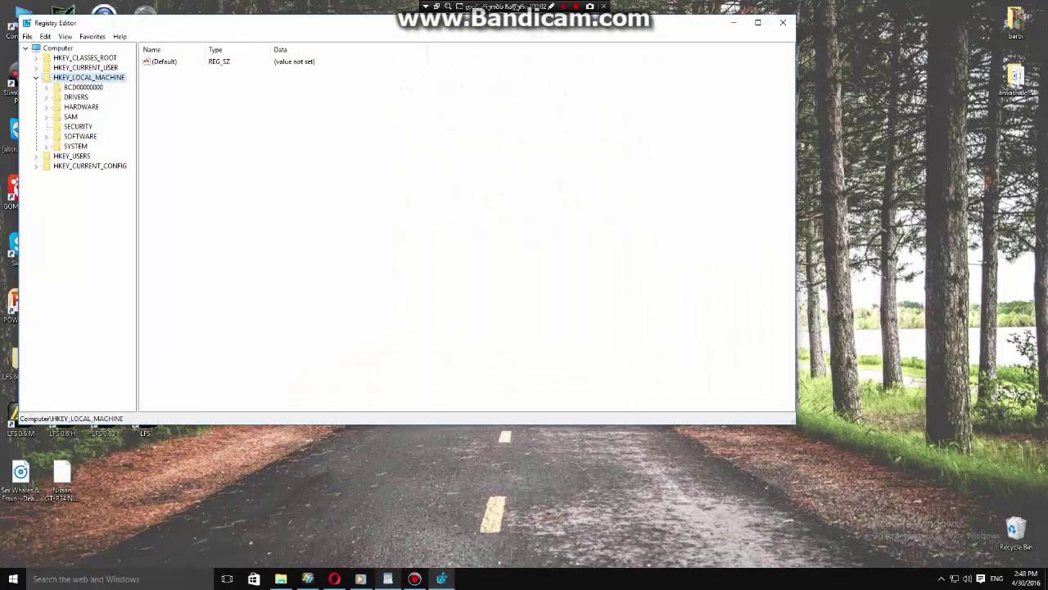
Expand HKEY_LOCAL_MACHINE > SOFTWARE > Microsoft in the registry tree.
{"action": "key", "text": "Left"}
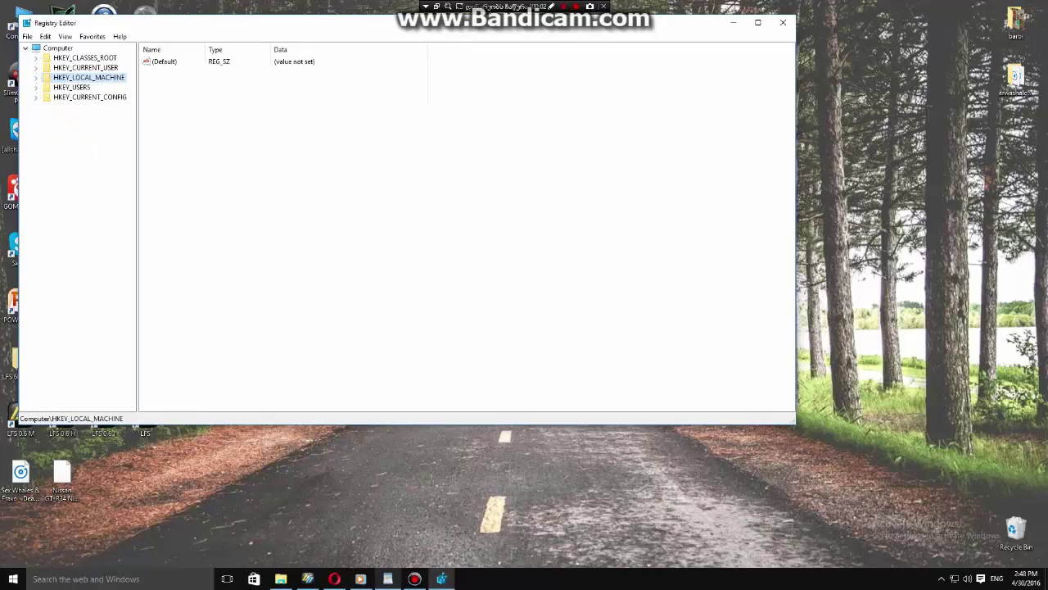
{"action": "key", "text": "Right"}
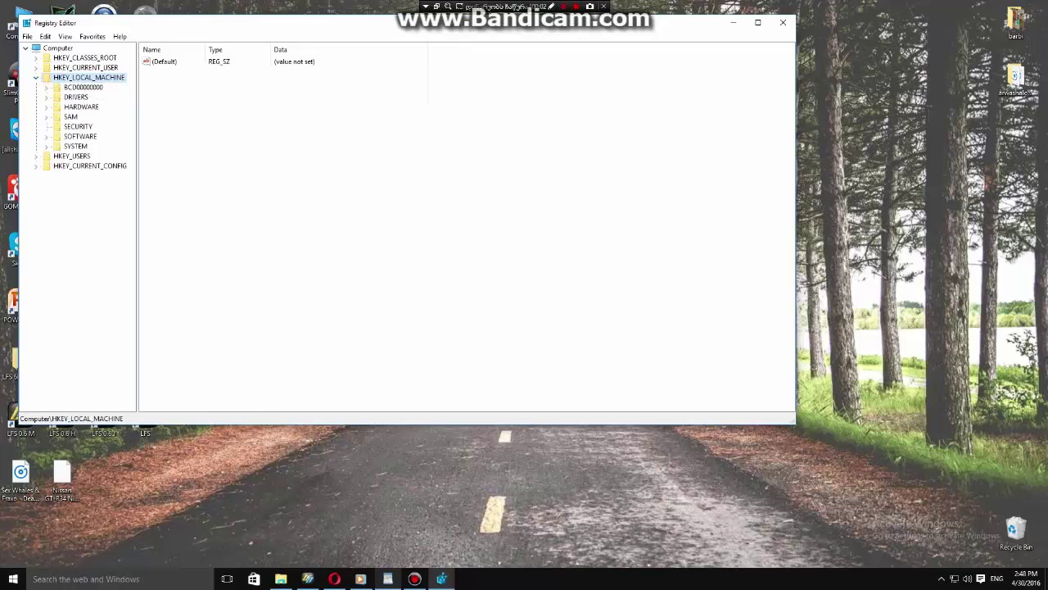
{"action": "left_click", "coordinate": [80, 136]}
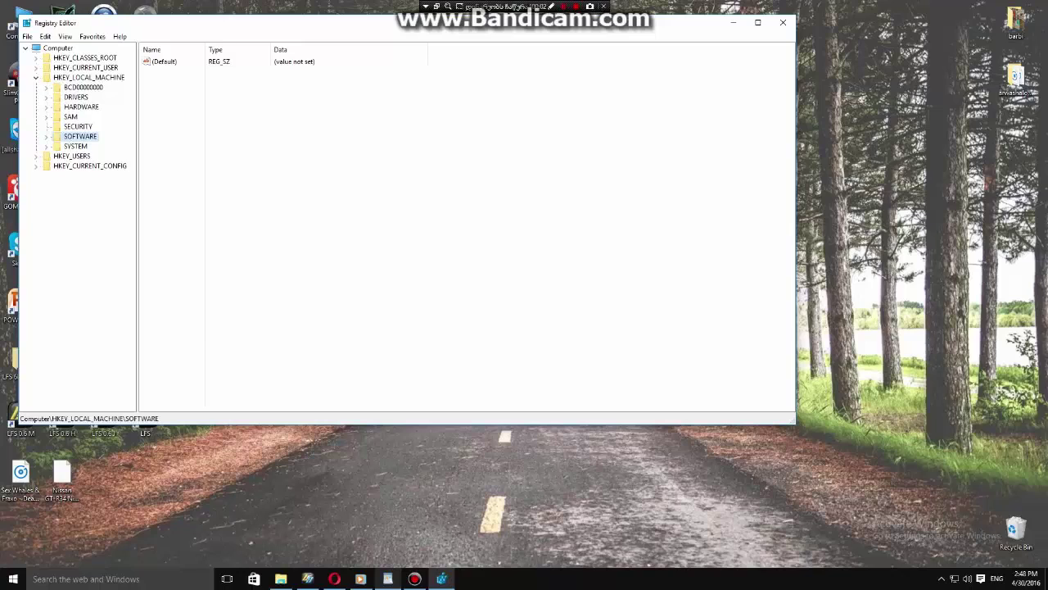
{"action": "key", "text": "Right"}
{"action": "scroll", "coordinate": [84, 222], "scroll_direction": "down", "scroll_amount": 1}
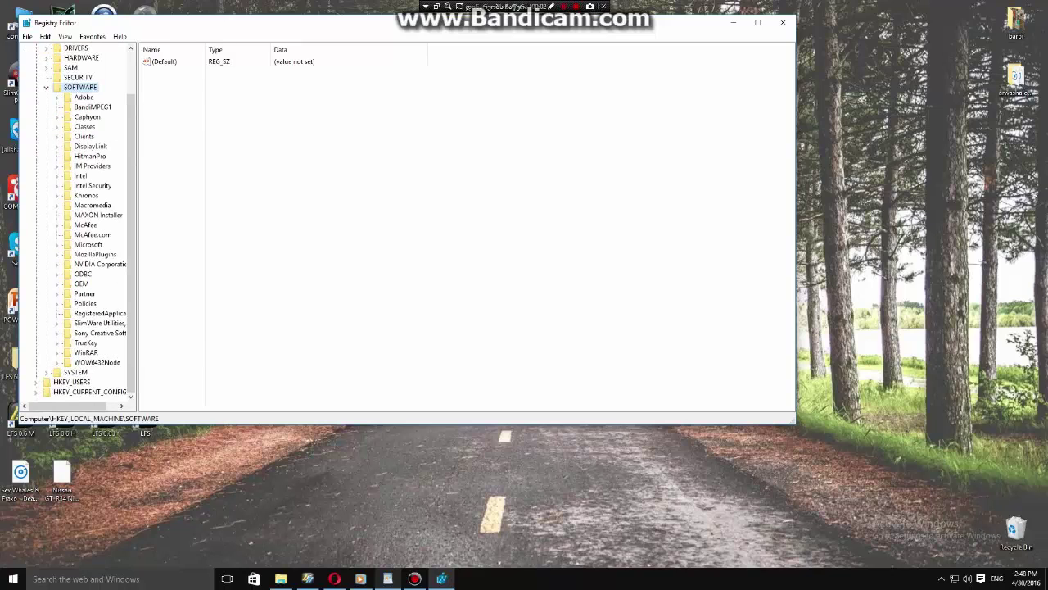
{"action": "left_click", "coordinate": [88, 244]}
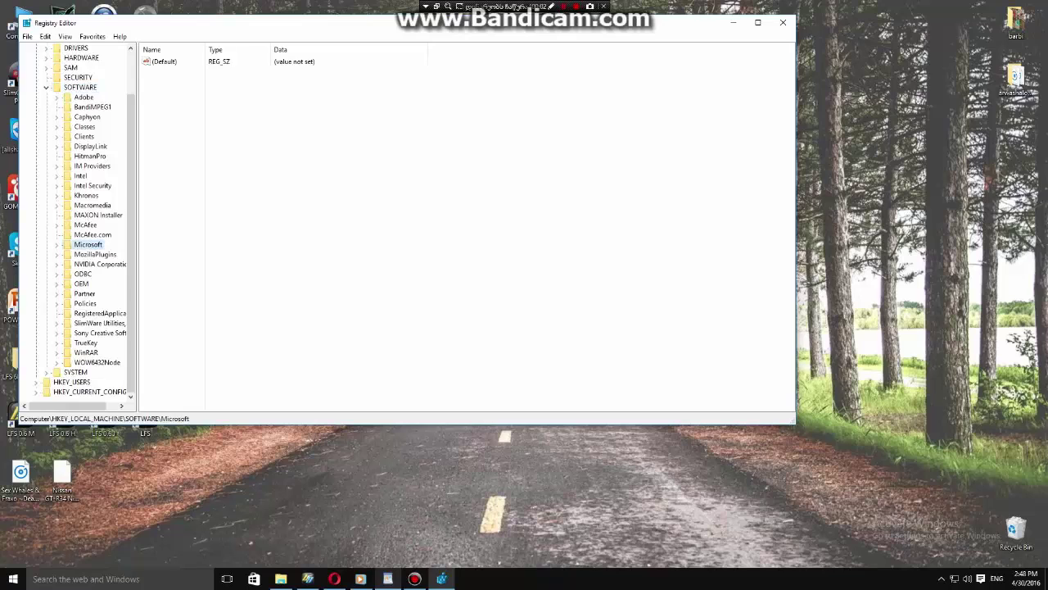
{"action": "key", "text": "Right"}
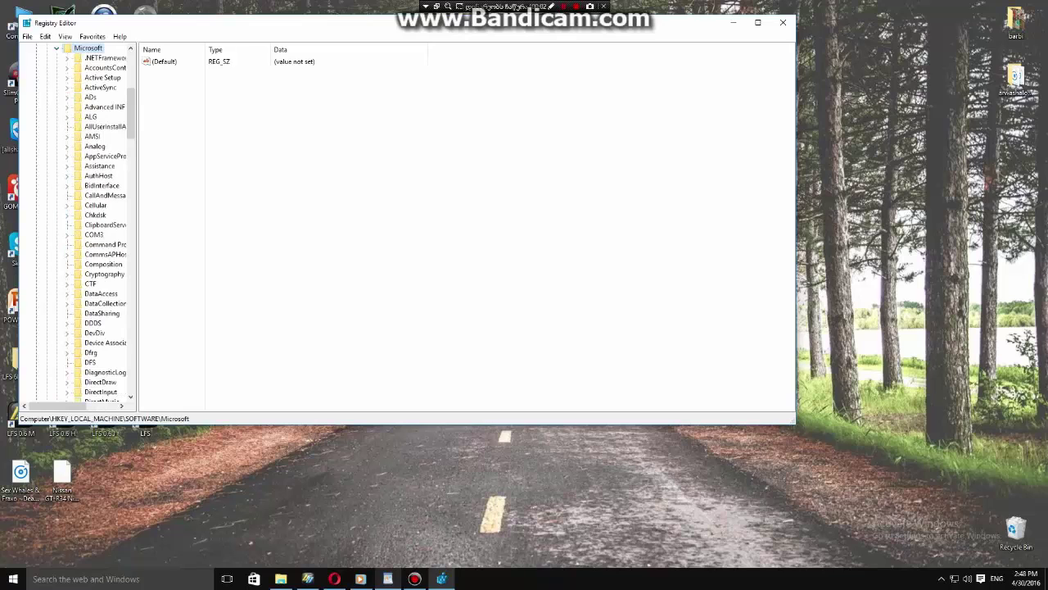
Go to Windows NT\CurrentVersion and open its ProductId value for editing.
{"action": "scroll", "coordinate": [105, 307], "scroll_direction": "down", "scroll_amount": 8}
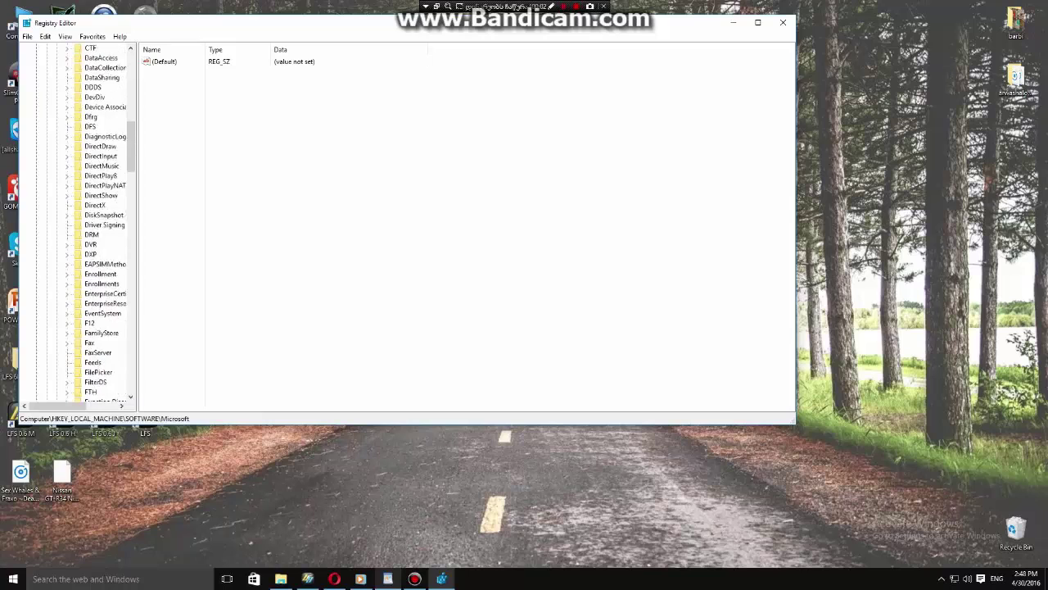
{"action": "scroll", "coordinate": [102, 339], "scroll_direction": "down", "scroll_amount": 12}
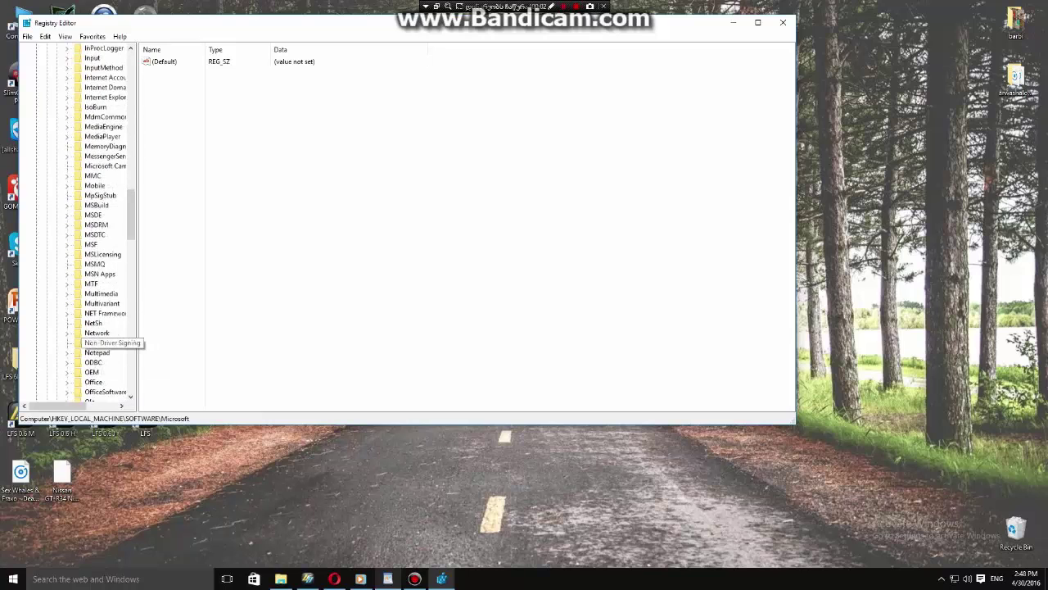
{"action": "scroll", "coordinate": [102, 339], "scroll_direction": "down", "scroll_amount": 20}
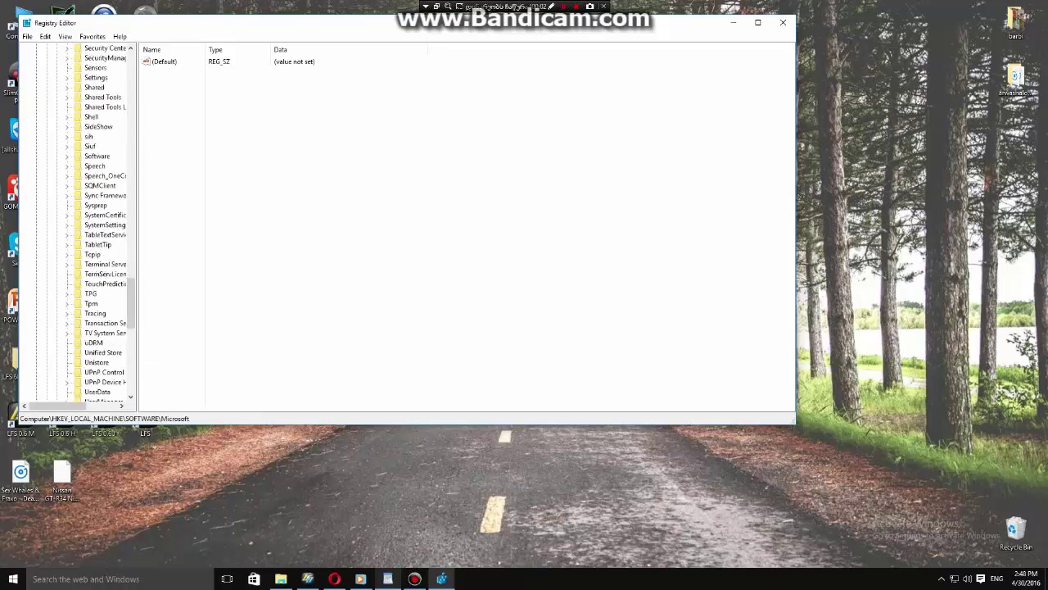
{"action": "scroll", "coordinate": [102, 393], "scroll_direction": "down", "scroll_amount": 6}
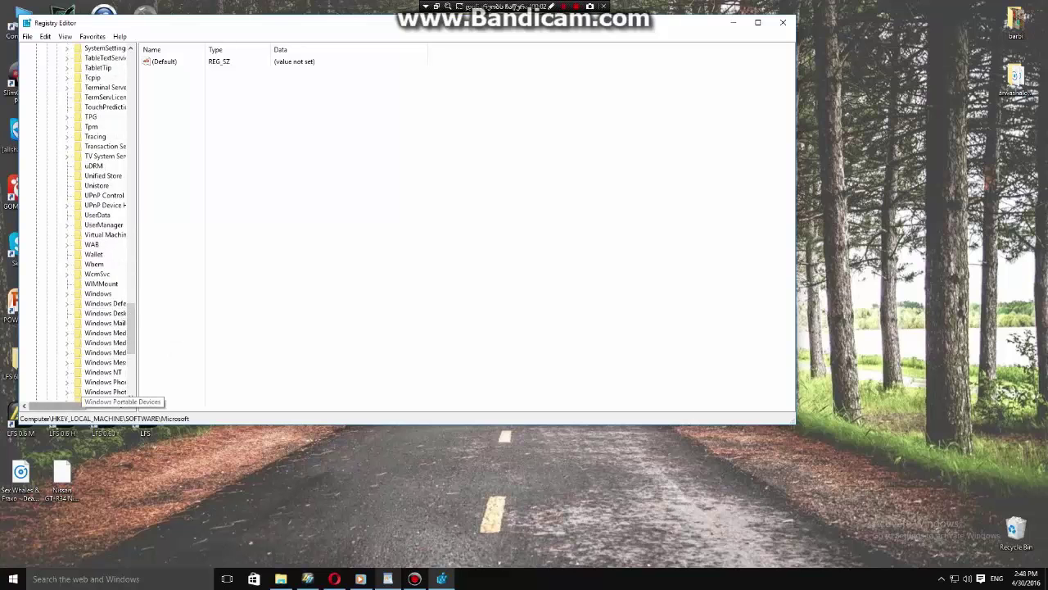
{"action": "left_click", "coordinate": [72, 371]}
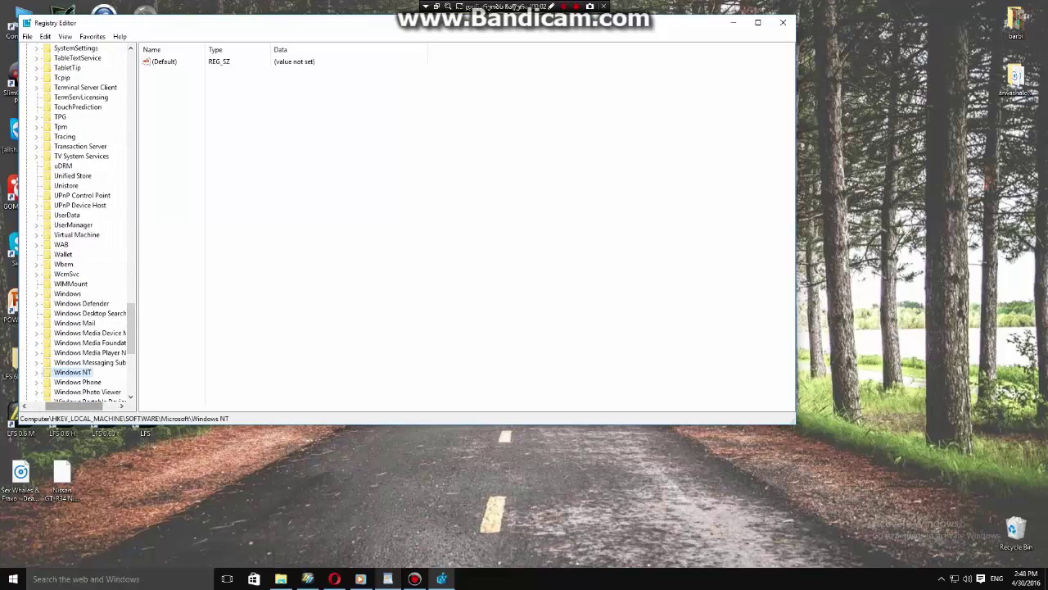
{"action": "key", "text": "Right"}
{"action": "left_click", "coordinate": [85, 381]}
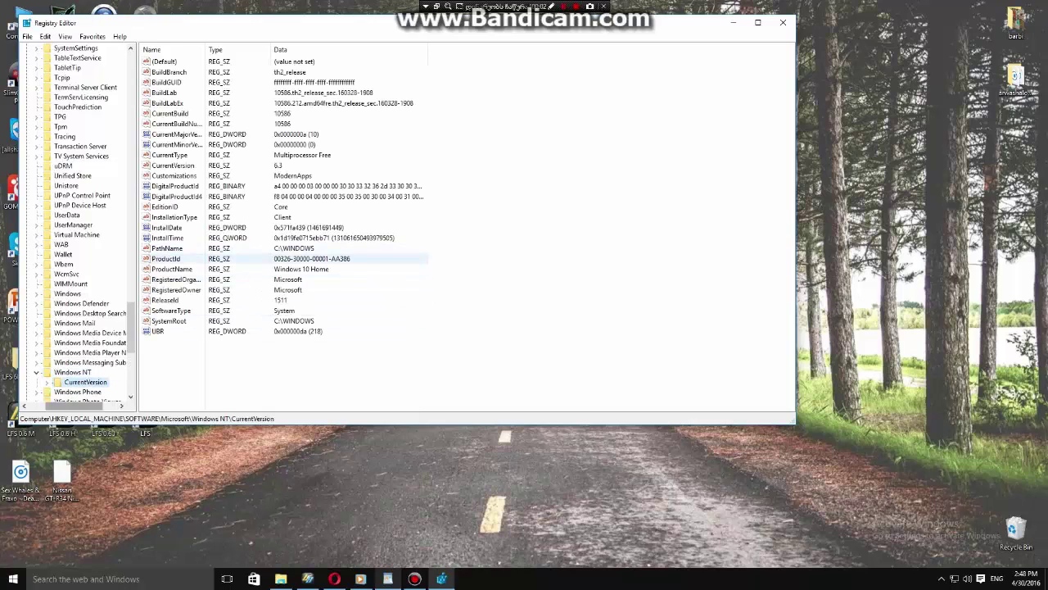
{"action": "left_click", "coordinate": [166, 258]}
{"action": "key", "text": "Return"}
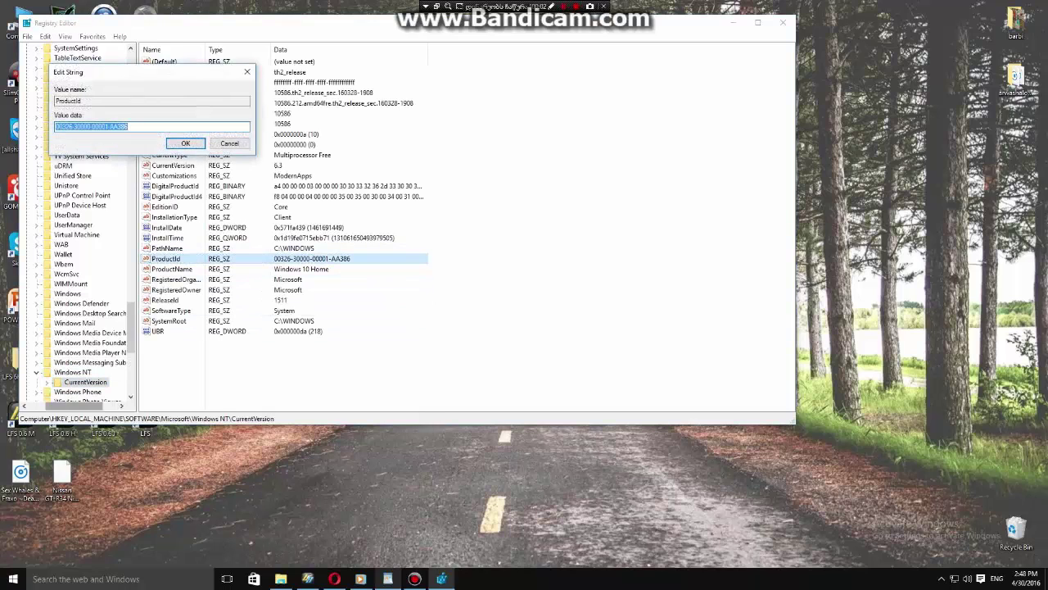
{"action": "right_click", "coordinate": [926, 289]}
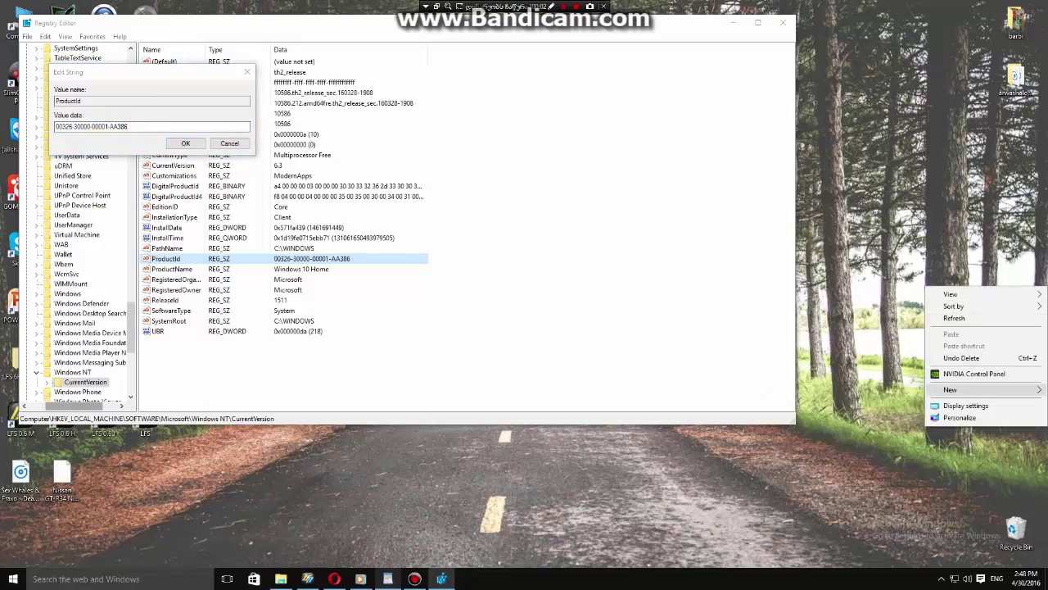
Create a new text document on the desktop and open it in Notepad.
{"action": "mouse_move", "coordinate": [950, 389]}
{"action": "left_click", "coordinate": [804, 490]}
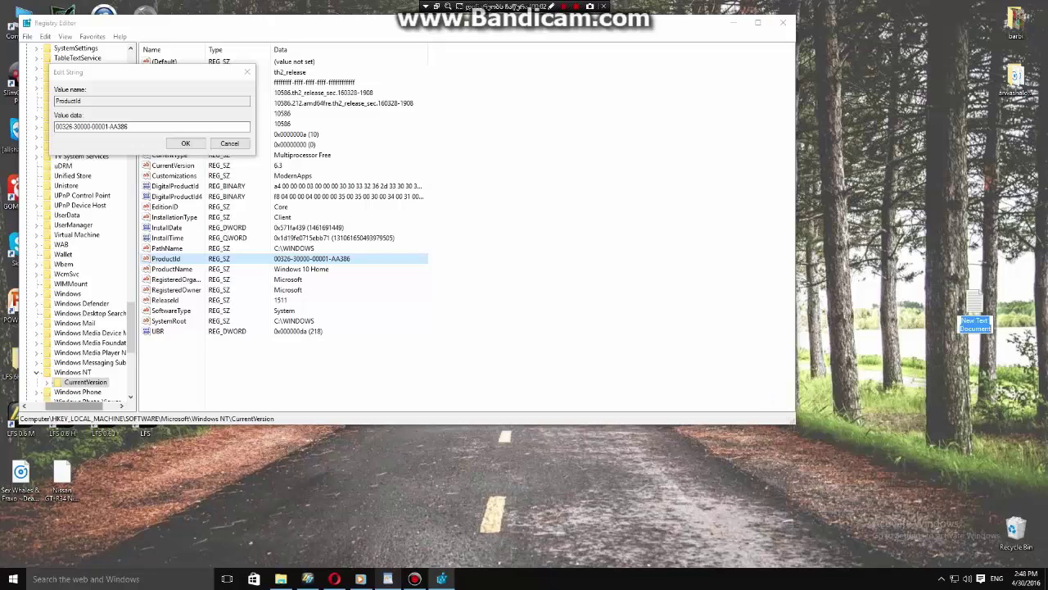
{"action": "double_click", "coordinate": [974, 307]}
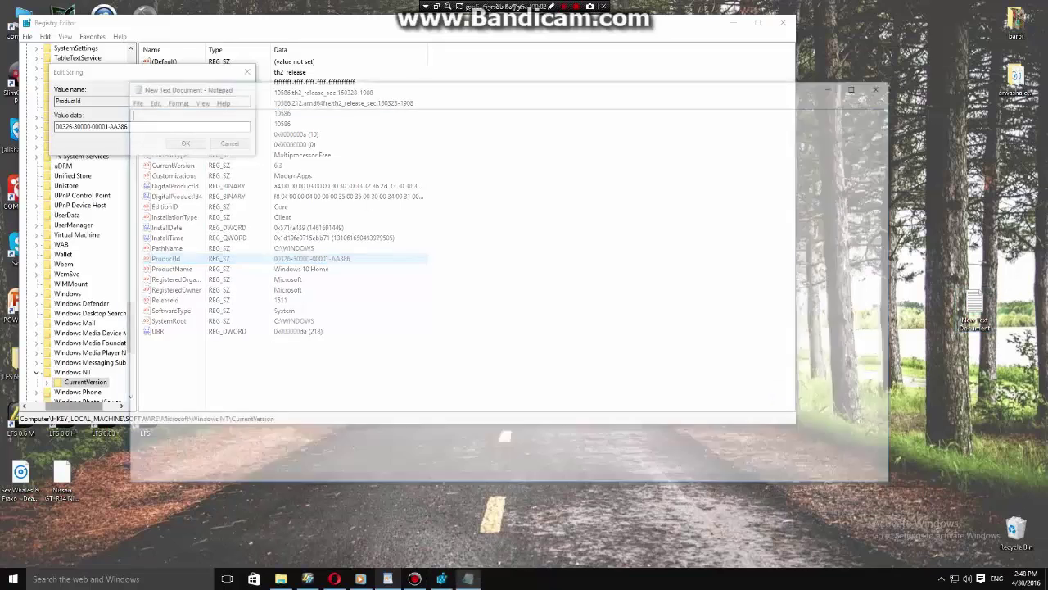
{"action": "left_click_drag", "start_coordinate": [491, 86], "coordinate": [656, 45]}
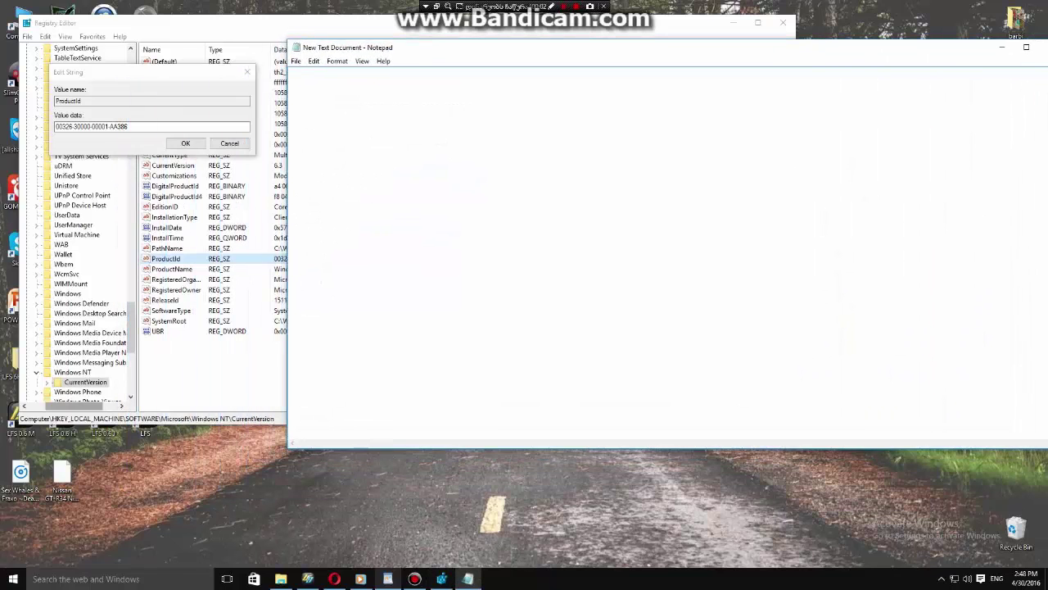
Copy the ProductId value name into the Notepad document.
{"action": "double_click", "coordinate": [74, 100]}
{"action": "right_click", "coordinate": [90, 101]}
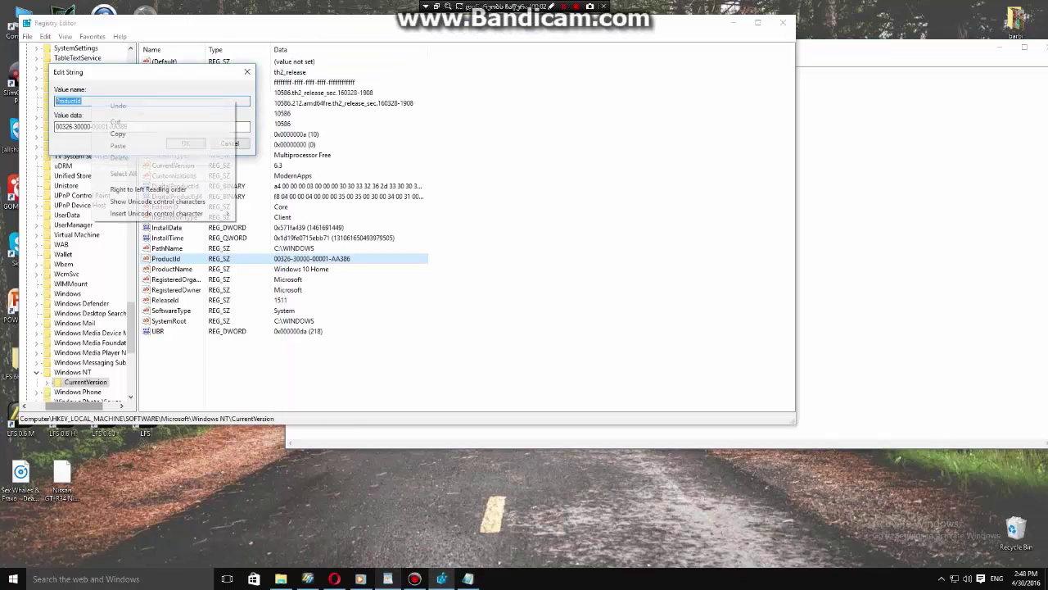
{"action": "left_click", "coordinate": [123, 134]}
{"action": "left_click", "coordinate": [901, 246]}
{"action": "right_click", "coordinate": [489, 130]}
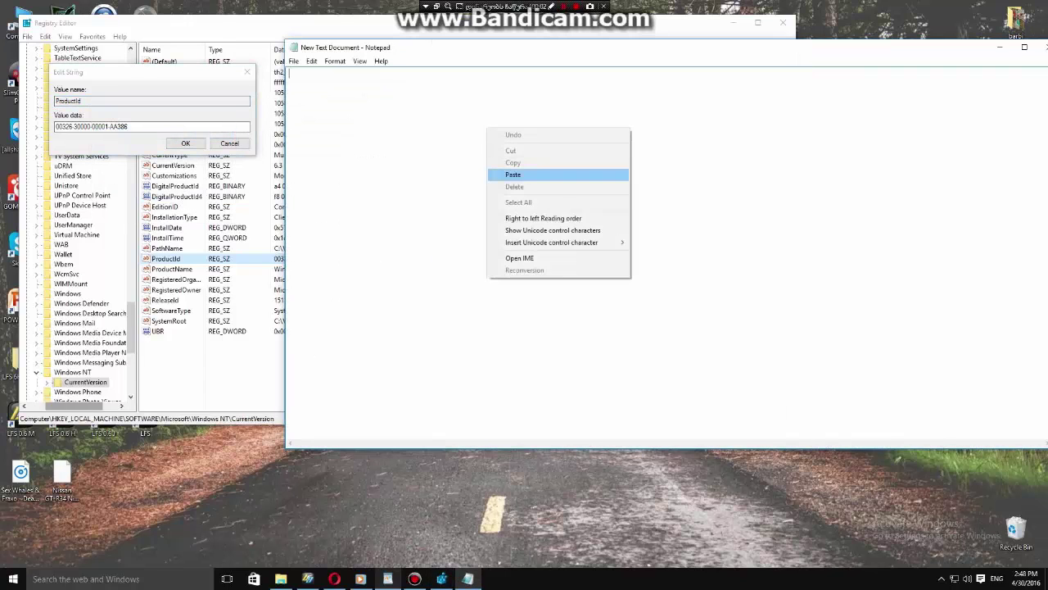
{"action": "left_click", "coordinate": [524, 176]}
Copy the existing ProductId value data and paste it below ProductId in Notepad.
{"action": "double_click", "coordinate": [90, 126]}
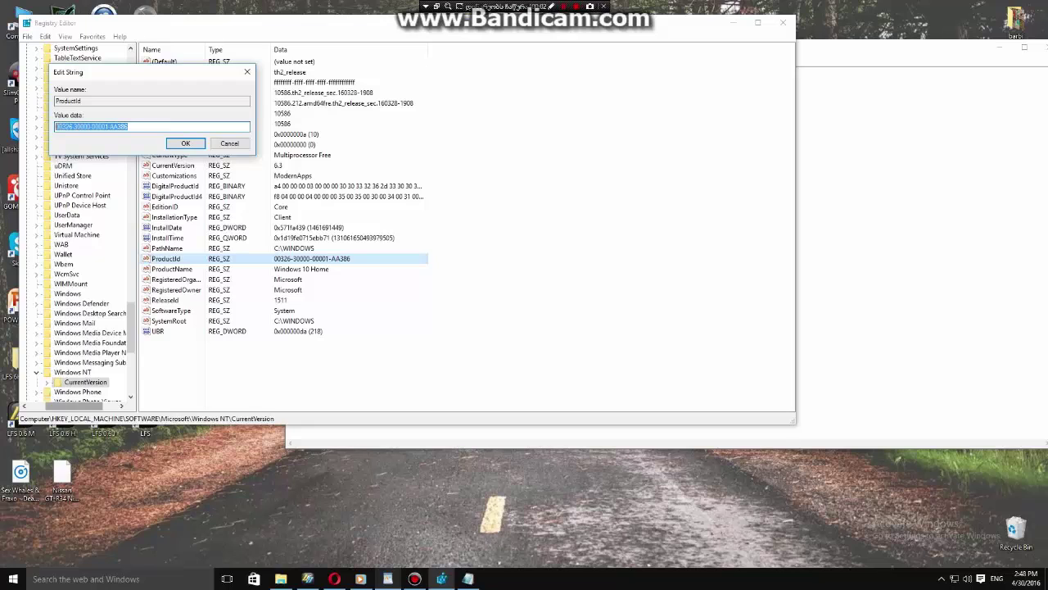
{"action": "right_click", "coordinate": [80, 127]}
{"action": "left_click", "coordinate": [105, 162]}
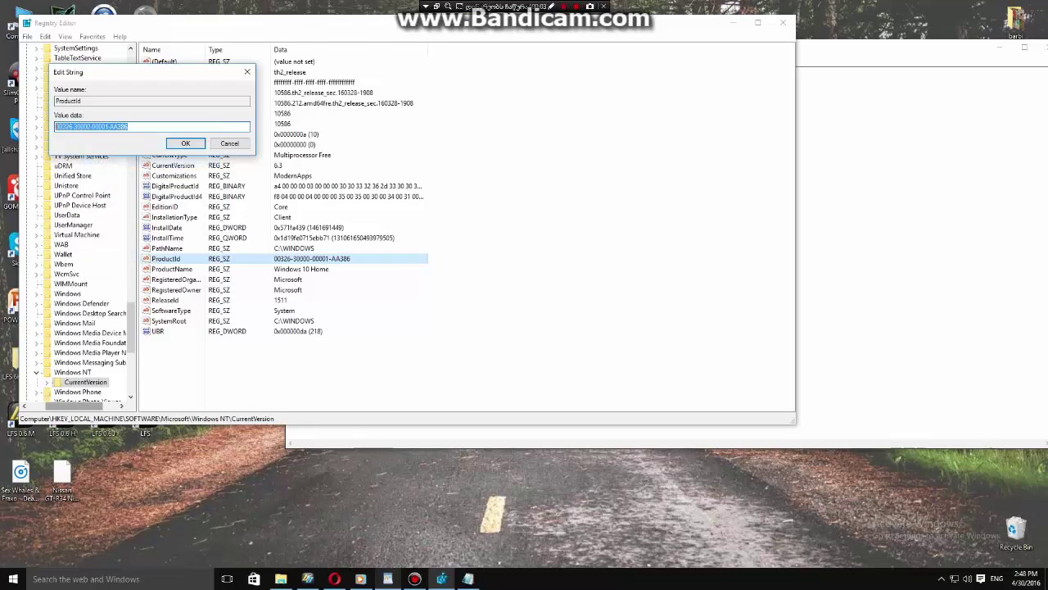
{"action": "left_click", "coordinate": [901, 245]}
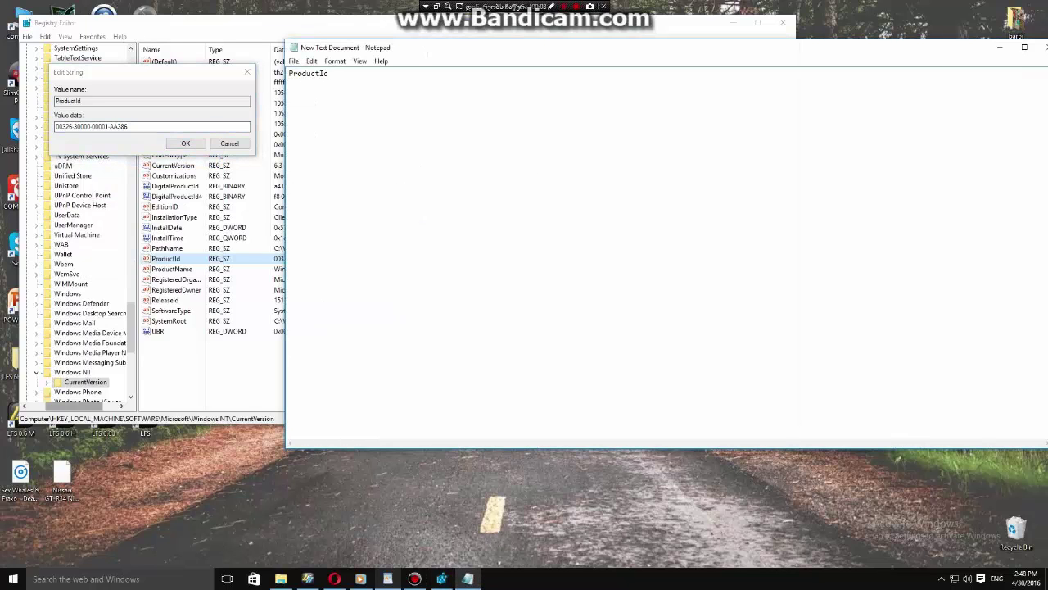
{"action": "right_click", "coordinate": [499, 117]}
{"action": "left_click", "coordinate": [532, 161]}
Copy the word ProductId from line 1 and return to Registry Editor.
{"action": "left_click_drag", "start_coordinate": [329, 74], "coordinate": [290, 74]}
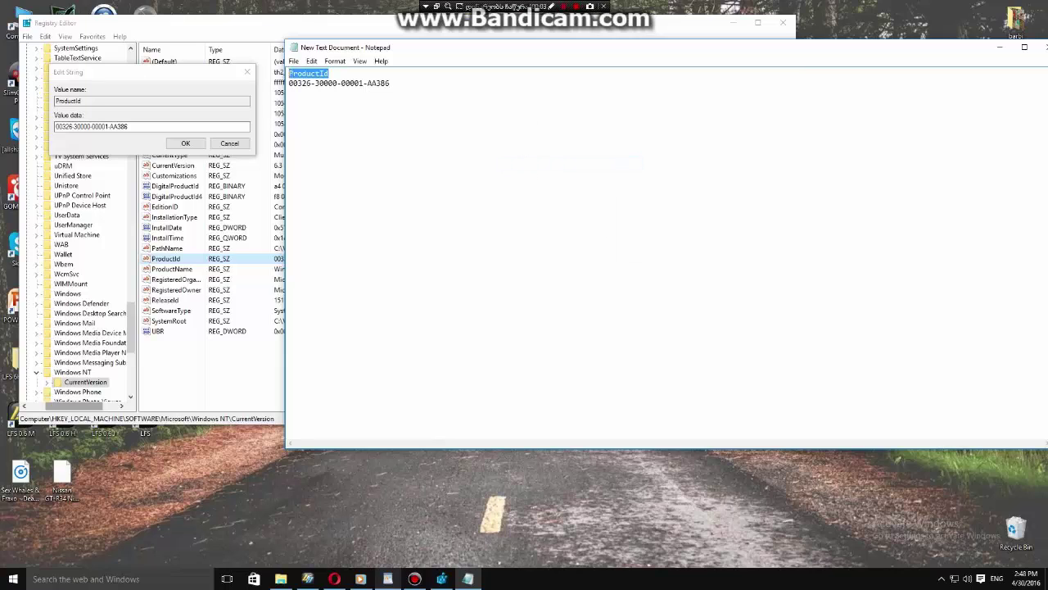
{"action": "right_click", "coordinate": [321, 79]}
{"action": "left_click", "coordinate": [344, 115]}
{"action": "key", "text": "alt+Tab"}
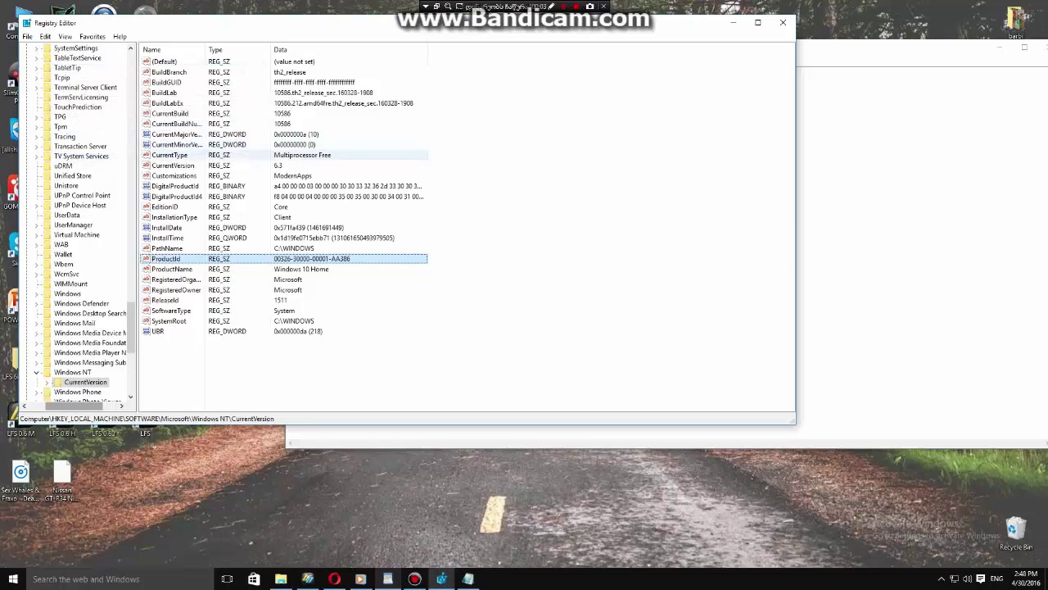
Cancel the Edit String dialog and collapse the Windows NT and Microsoft keys.
{"action": "key", "text": "Escape"}
{"action": "double_click", "coordinate": [73, 372]}
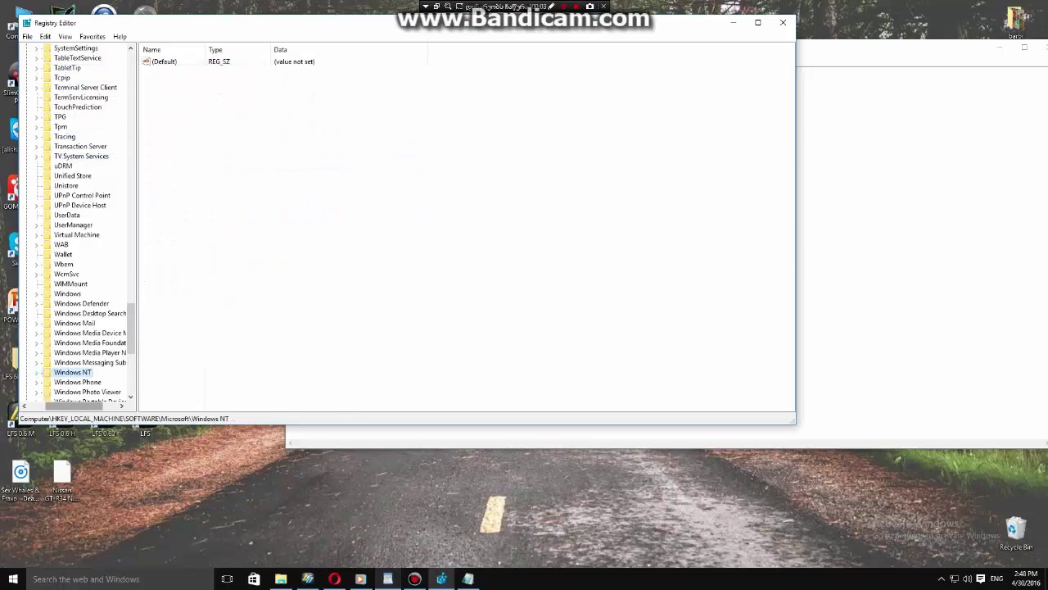
{"action": "scroll", "coordinate": [78, 221], "scroll_direction": "down", "scroll_amount": 6}
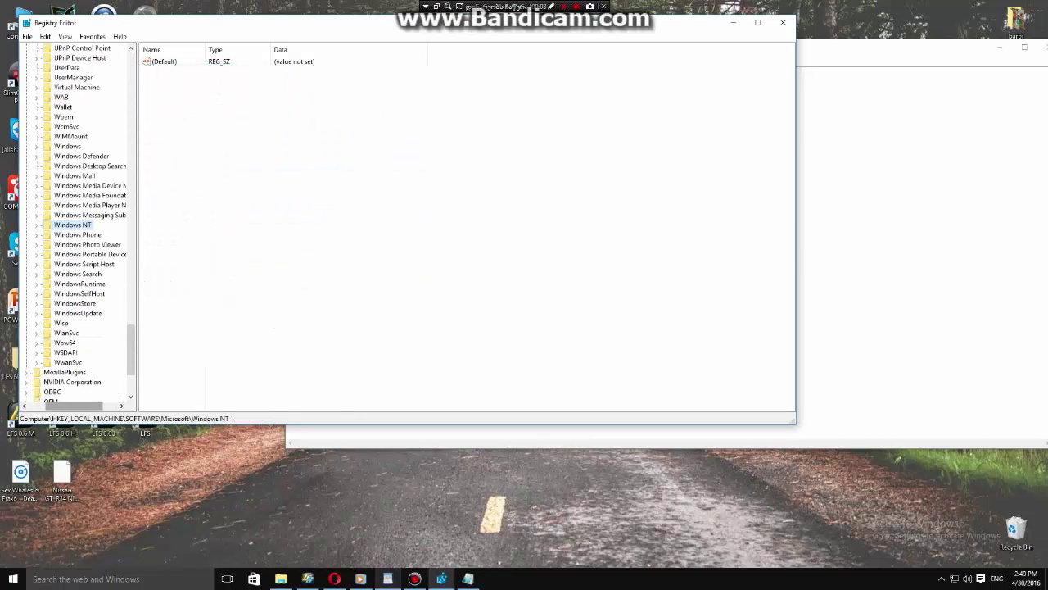
{"action": "scroll", "coordinate": [78, 221], "scroll_direction": "down", "scroll_amount": 1}
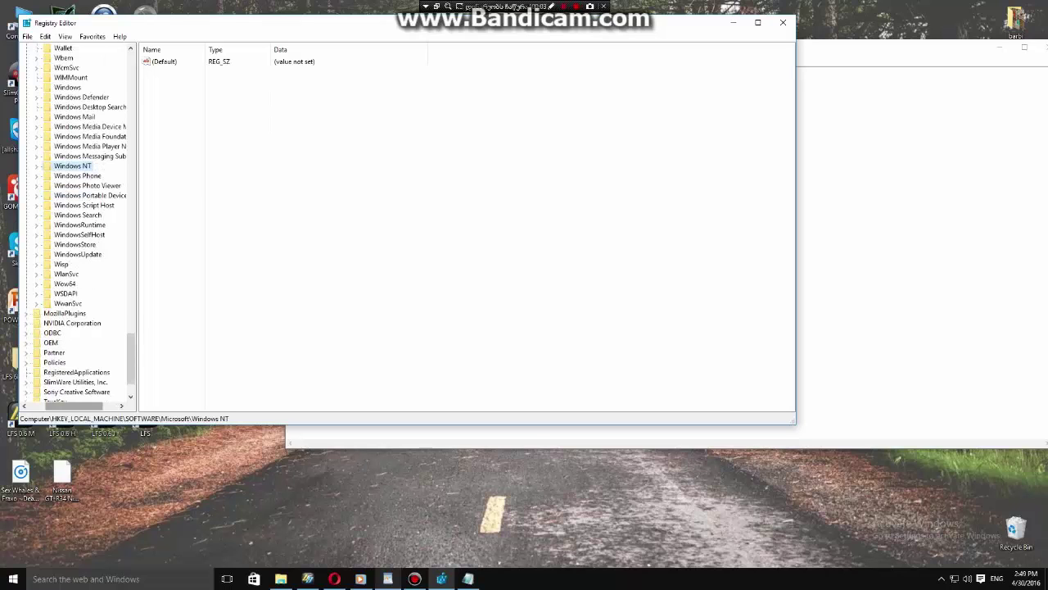
{"action": "scroll", "coordinate": [78, 221], "scroll_direction": "down", "scroll_amount": 2}
{"action": "scroll", "coordinate": [78, 221], "scroll_direction": "up", "scroll_amount": 20}
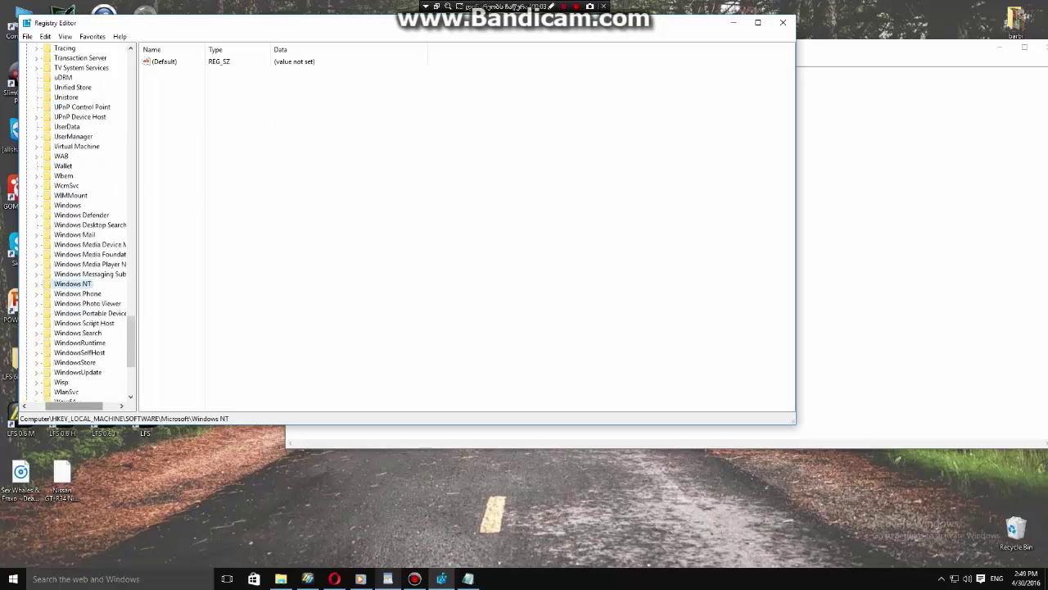
{"action": "scroll", "coordinate": [78, 221], "scroll_direction": "up", "scroll_amount": 20}
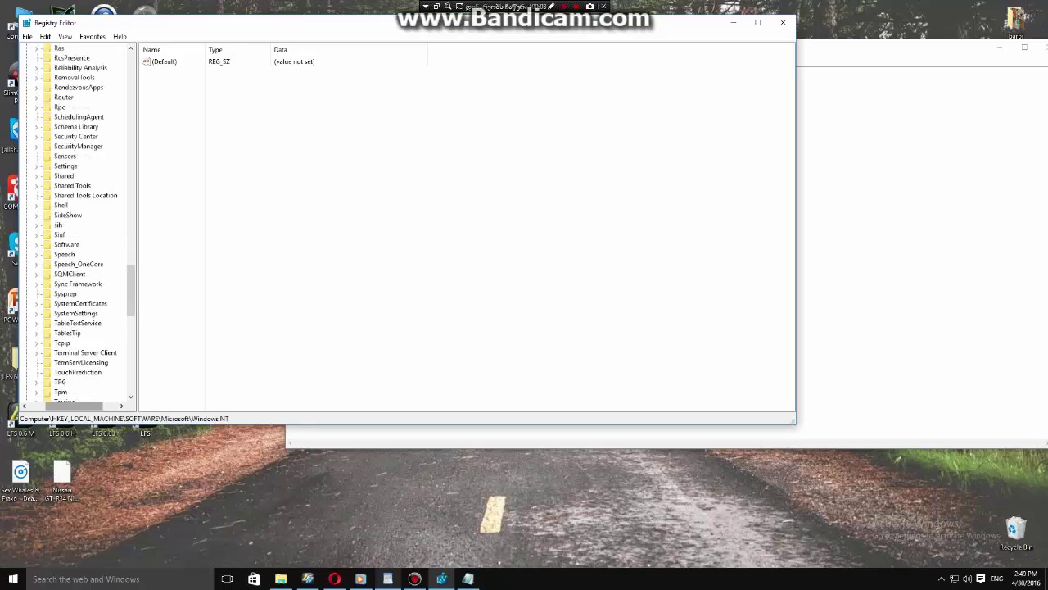
{"action": "scroll", "coordinate": [78, 221], "scroll_direction": "up", "scroll_amount": 18}
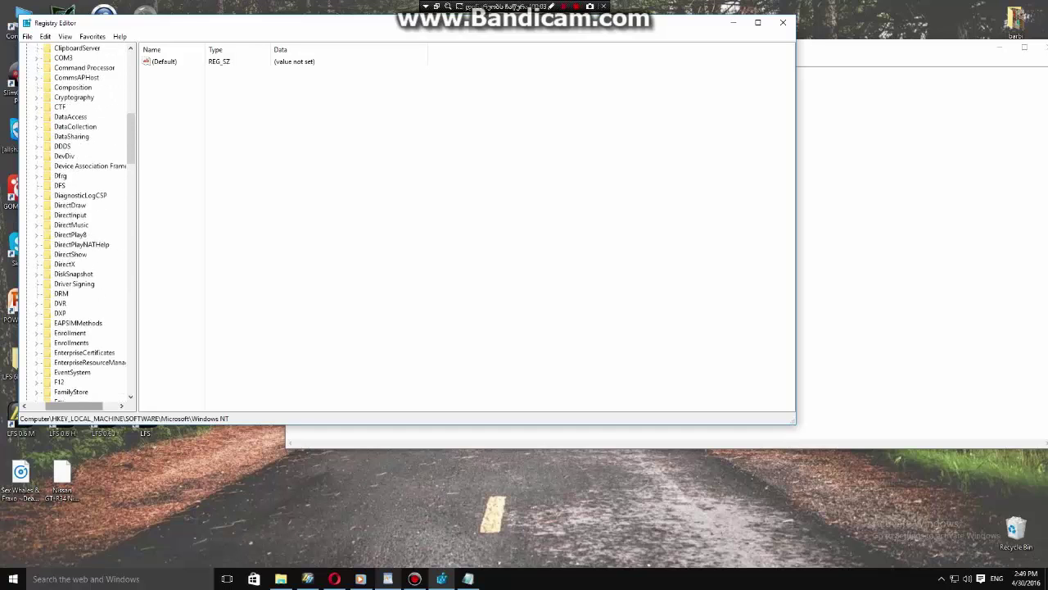
{"action": "key", "text": "Left"}
{"action": "key", "text": "Left"}
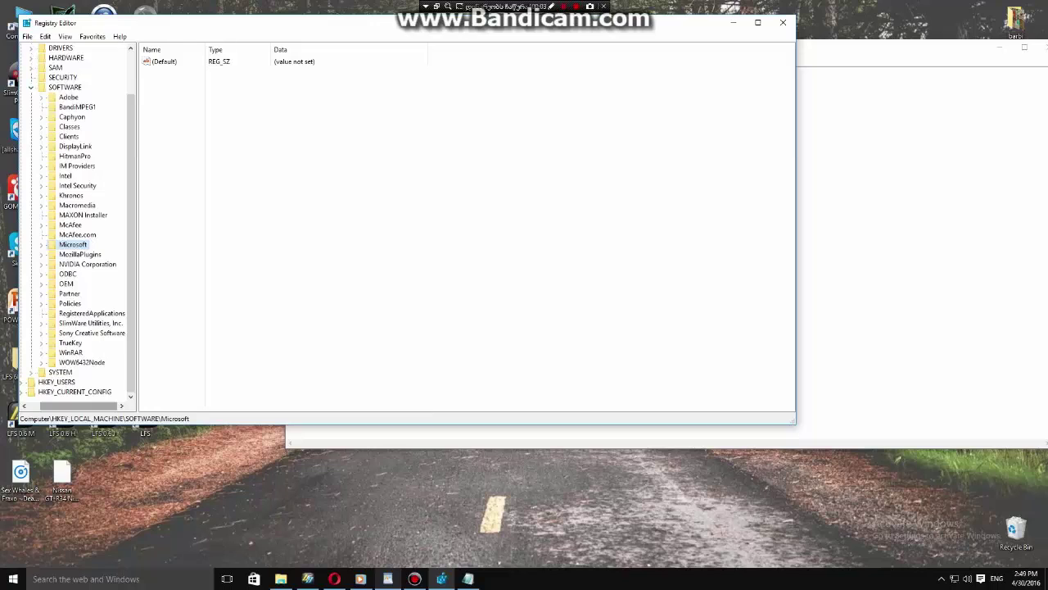
Go through SOFTWARE\WOW6432Node\Microsoft and select its Windows NT key.
{"action": "left_click", "coordinate": [82, 362]}
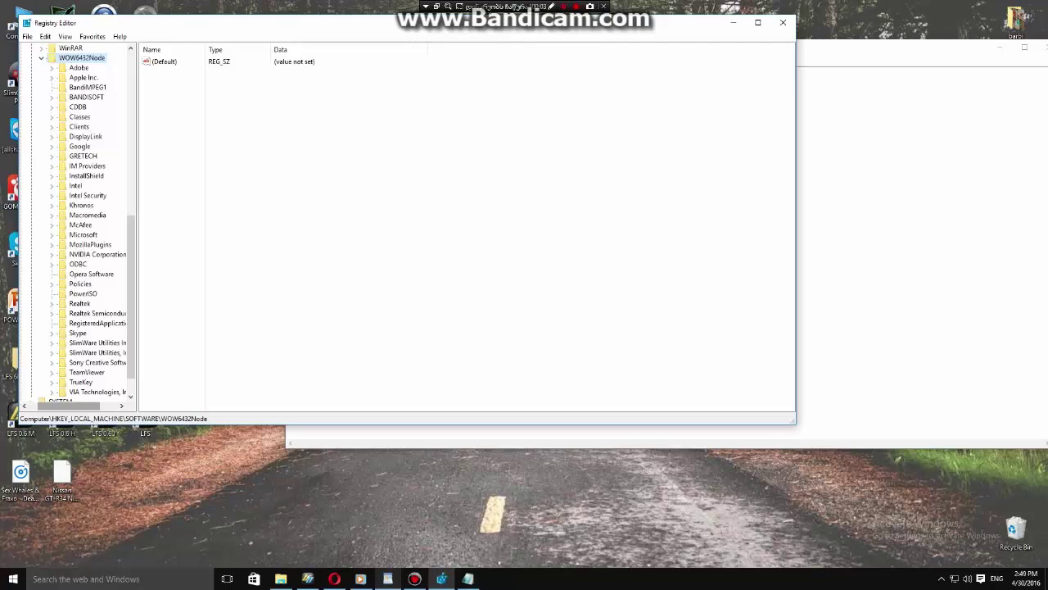
{"action": "left_click", "coordinate": [83, 234]}
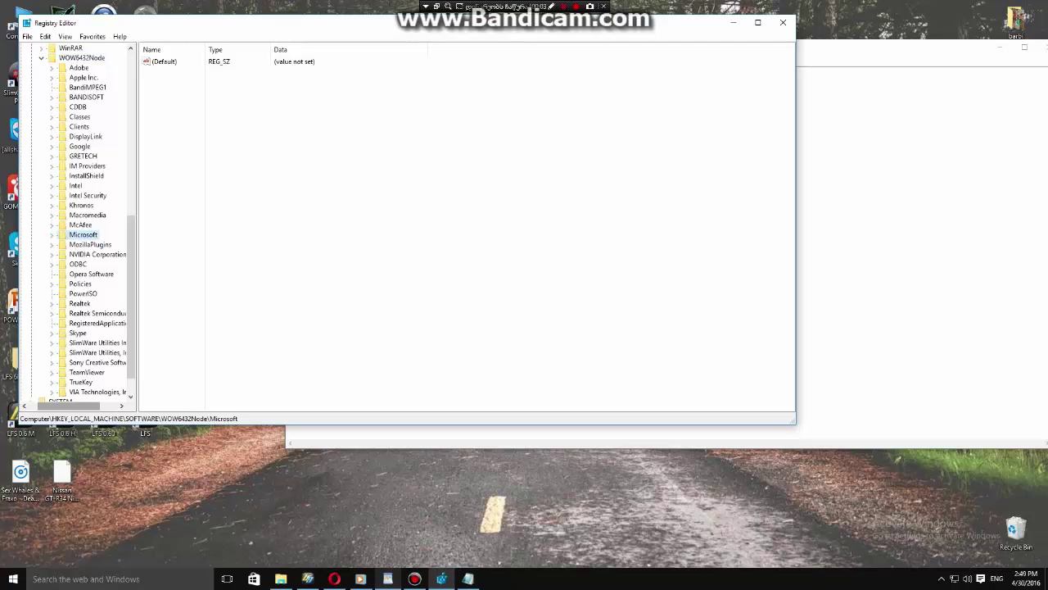
{"action": "key", "text": "Right"}
{"action": "scroll", "coordinate": [97, 223], "scroll_direction": "down", "scroll_amount": 3}
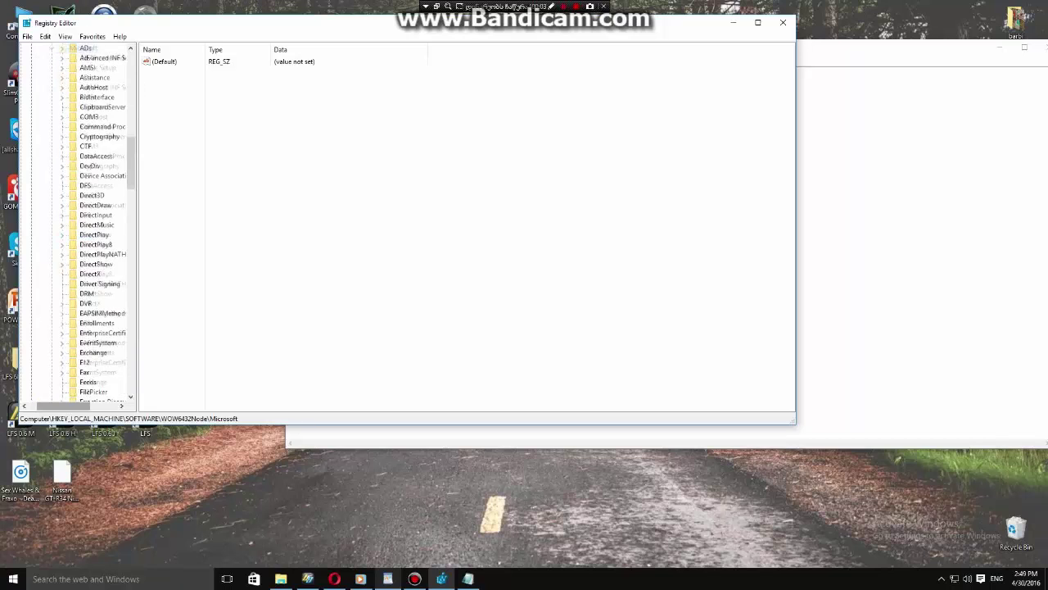
{"action": "scroll", "coordinate": [97, 222], "scroll_direction": "down", "scroll_amount": 12}
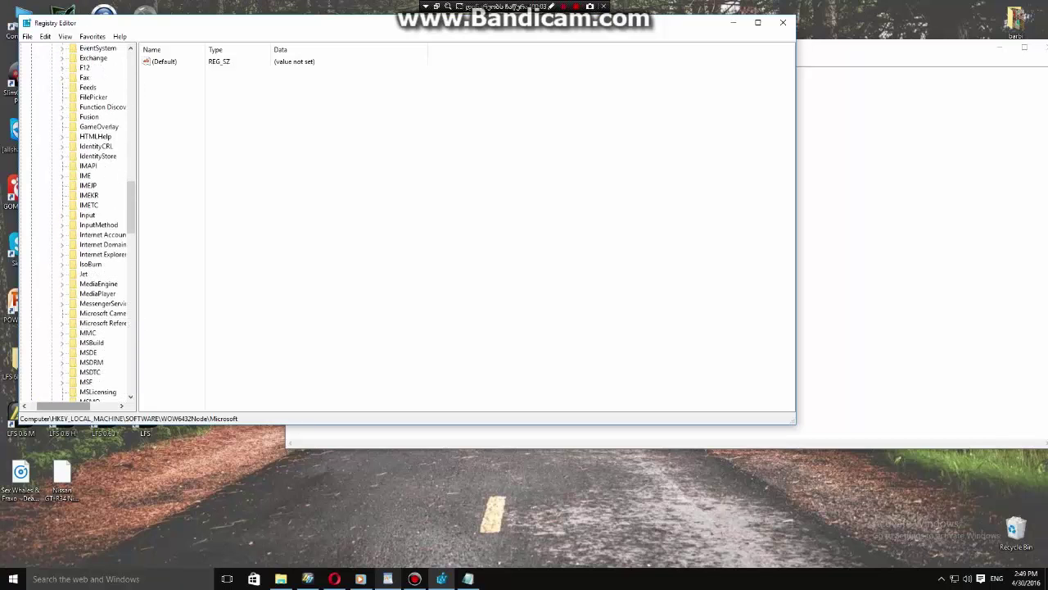
{"action": "scroll", "coordinate": [97, 223], "scroll_direction": "down", "scroll_amount": 20}
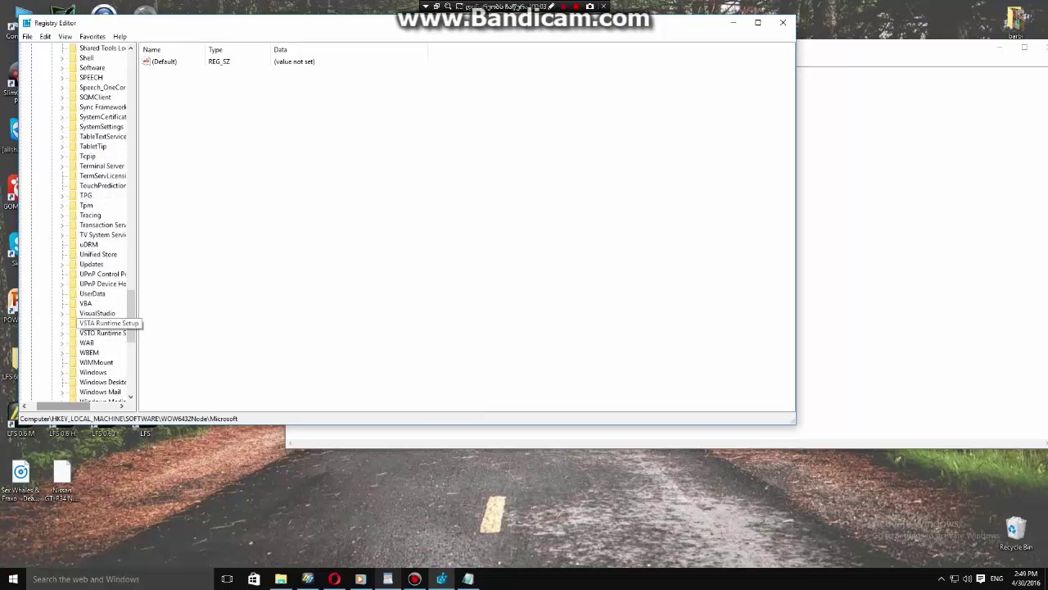
{"action": "scroll", "coordinate": [78, 227], "scroll_direction": "right", "scroll_amount": 2}
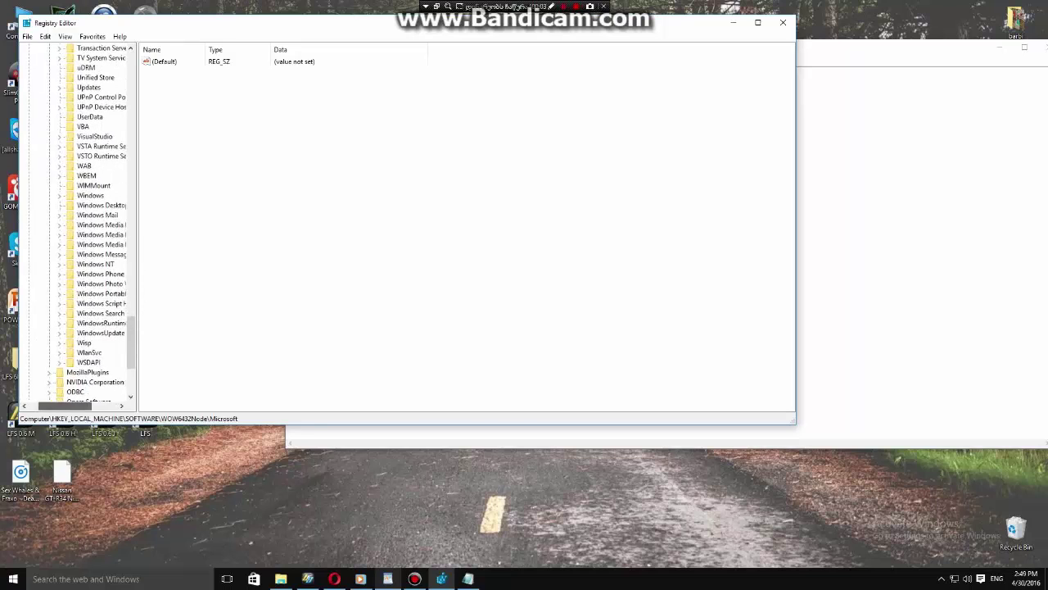
{"action": "left_click", "coordinate": [69, 264]}
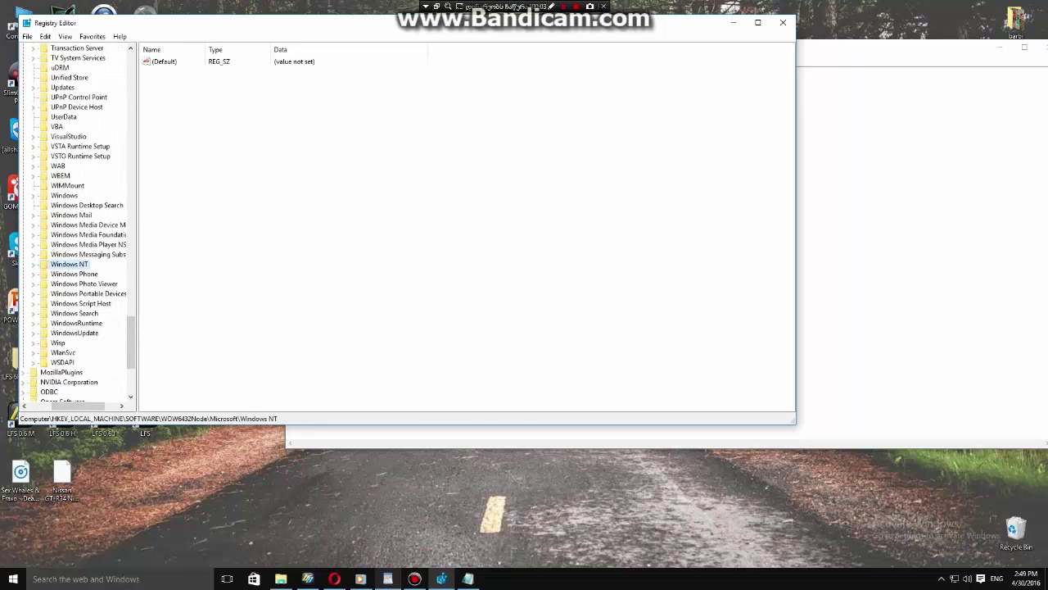
Create a new string value named ProductId under Windows NT\CurrentVersion.
{"action": "key", "text": "Right"}
{"action": "left_click", "coordinate": [82, 274]}
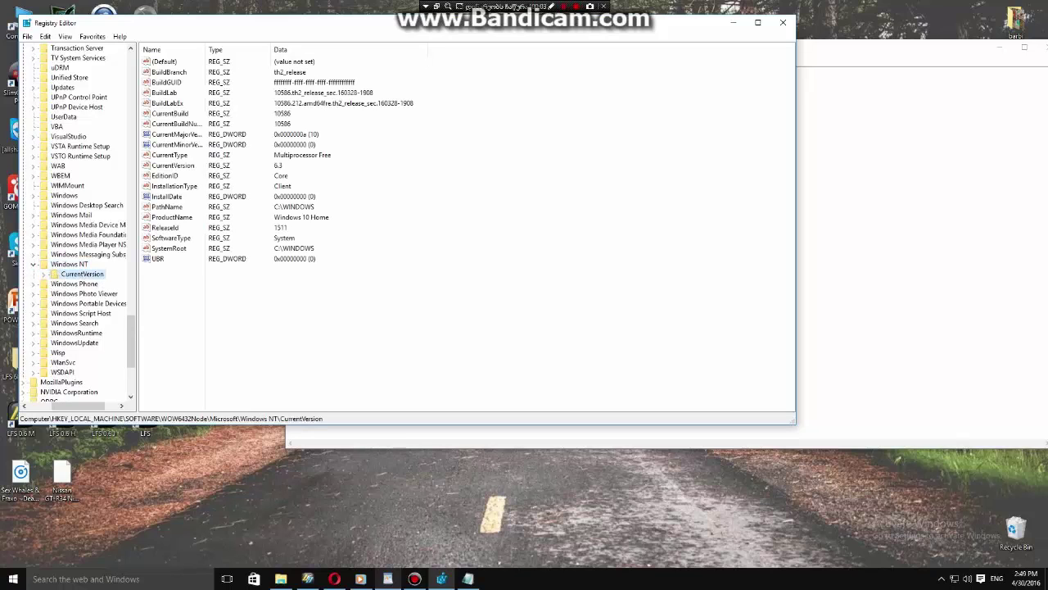
{"action": "right_click", "coordinate": [218, 301]}
{"action": "mouse_move", "coordinate": [241, 308]}
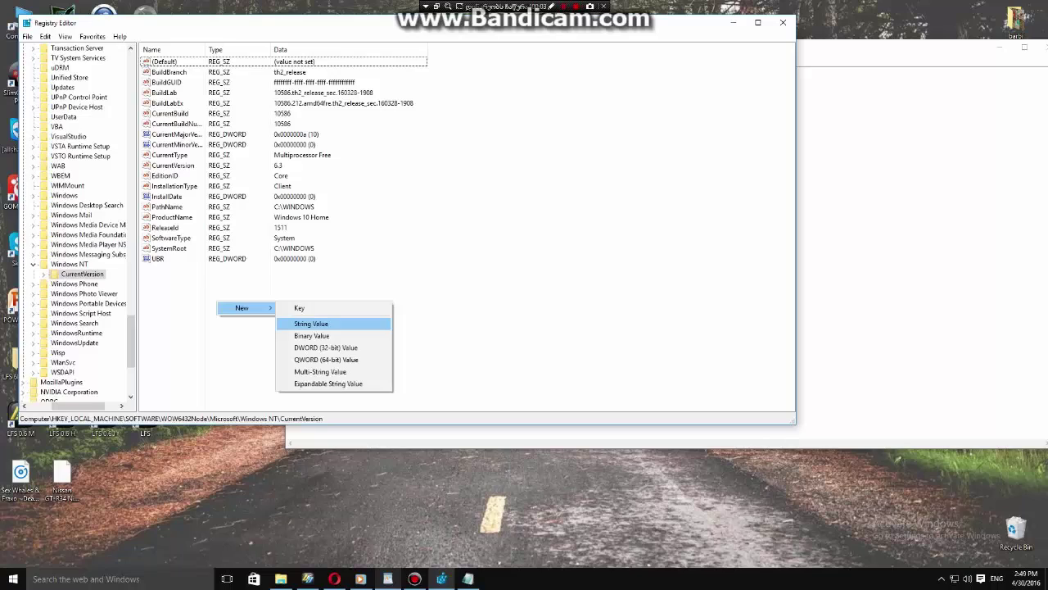
{"action": "left_click", "coordinate": [311, 324]}
{"action": "type", "text": "ProductId"}
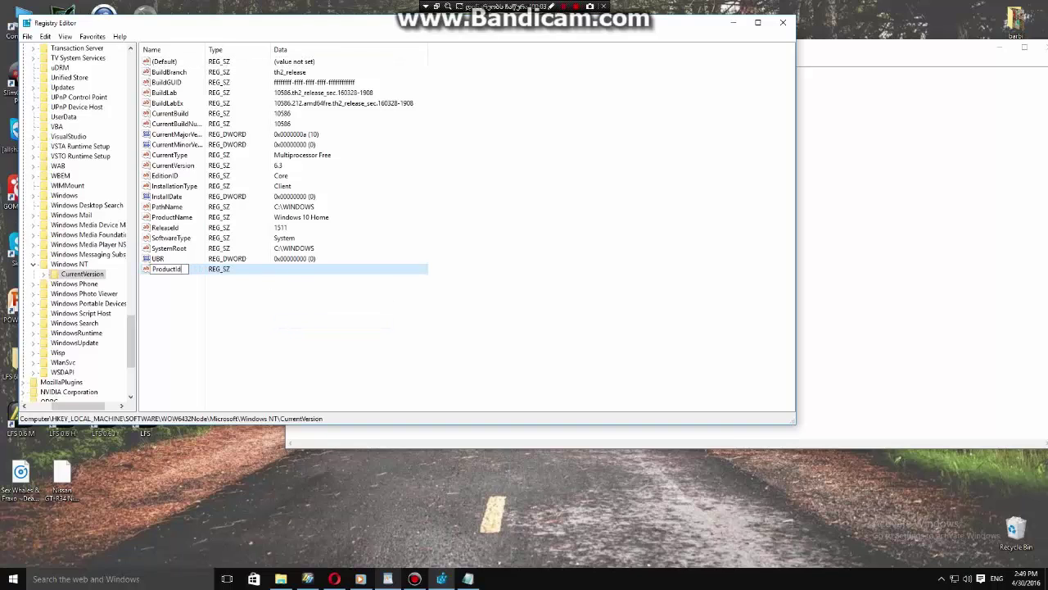
{"action": "key", "text": "Return"}
{"action": "key", "text": "Return"}
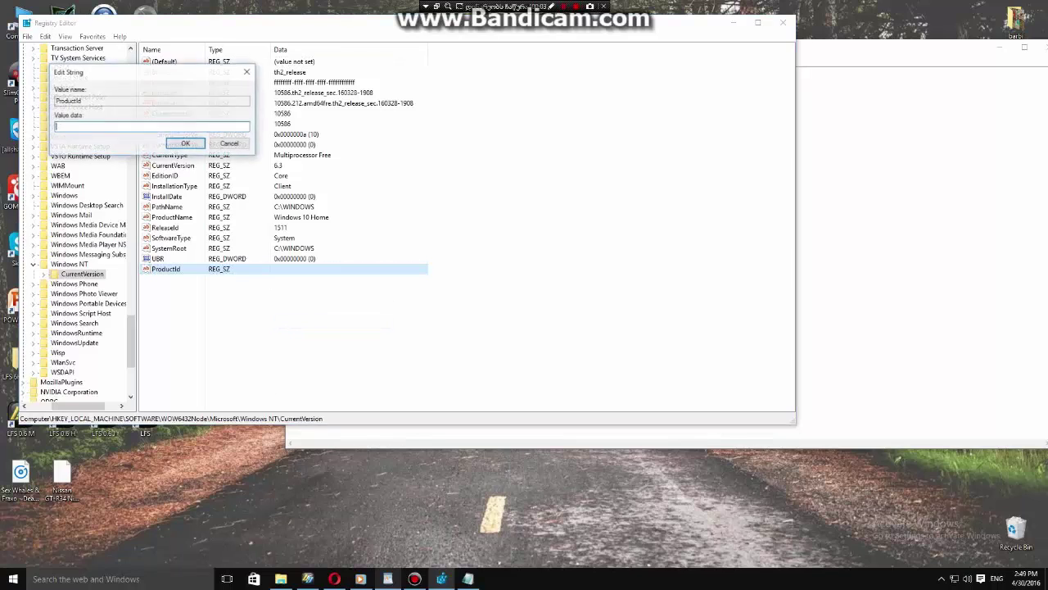
Copy the saved product ID from Notepad into ProductId's value data and confirm.
{"action": "key", "text": "alt+Tab"}
{"action": "key", "text": "shift+Home"}
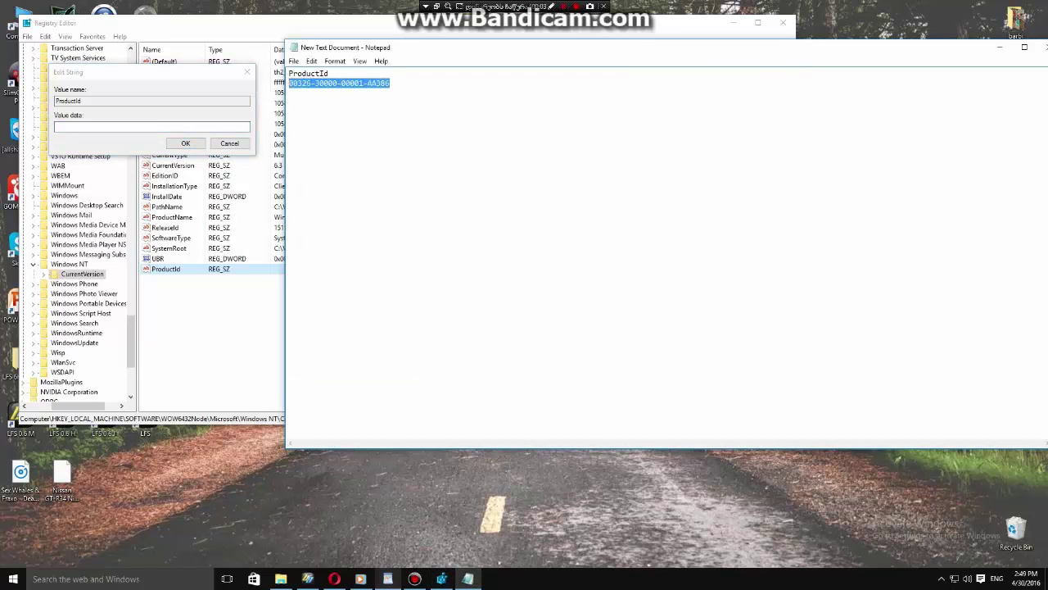
{"action": "right_click", "coordinate": [330, 87]}
{"action": "left_click", "coordinate": [353, 124]}
{"action": "key", "text": "alt+Tab"}
{"action": "key", "text": "ctrl+v"}
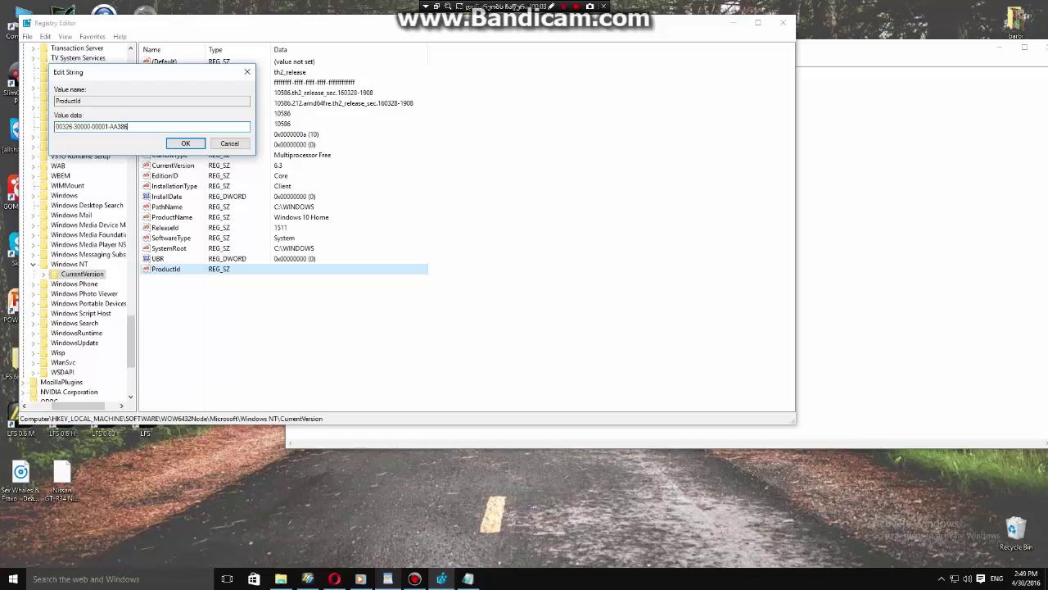
{"action": "left_click", "coordinate": [185, 144]}
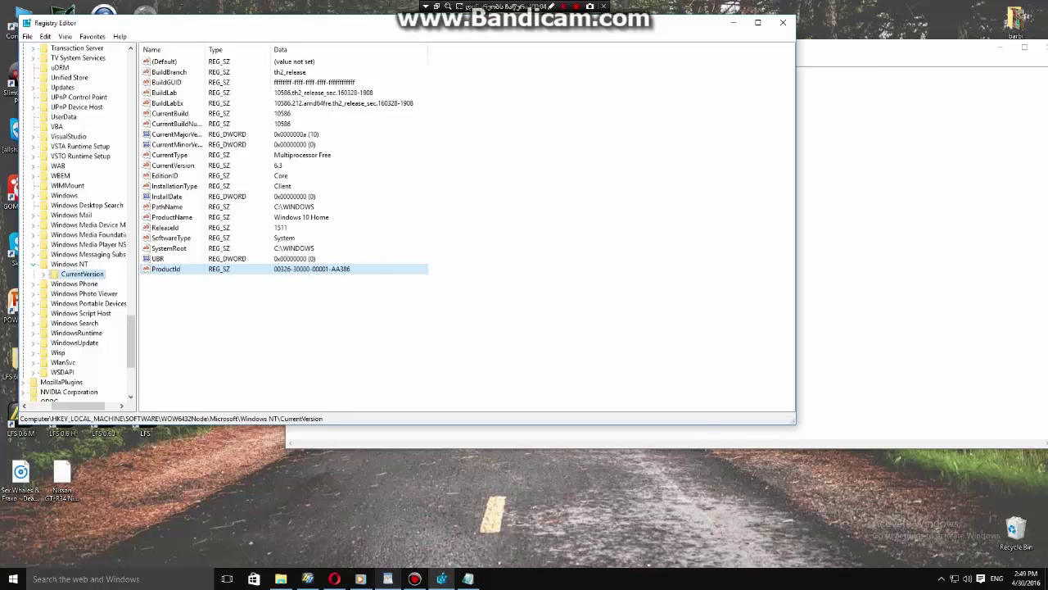
Collapse the Microsoft, WOW6432Node and SOFTWARE keys back toward the root hives.
{"action": "left_click", "coordinate": [70, 264]}
{"action": "scroll", "coordinate": [77, 246], "scroll_direction": "up", "scroll_amount": 15}
{"action": "scroll", "coordinate": [74, 221], "scroll_direction": "up", "scroll_amount": 20}
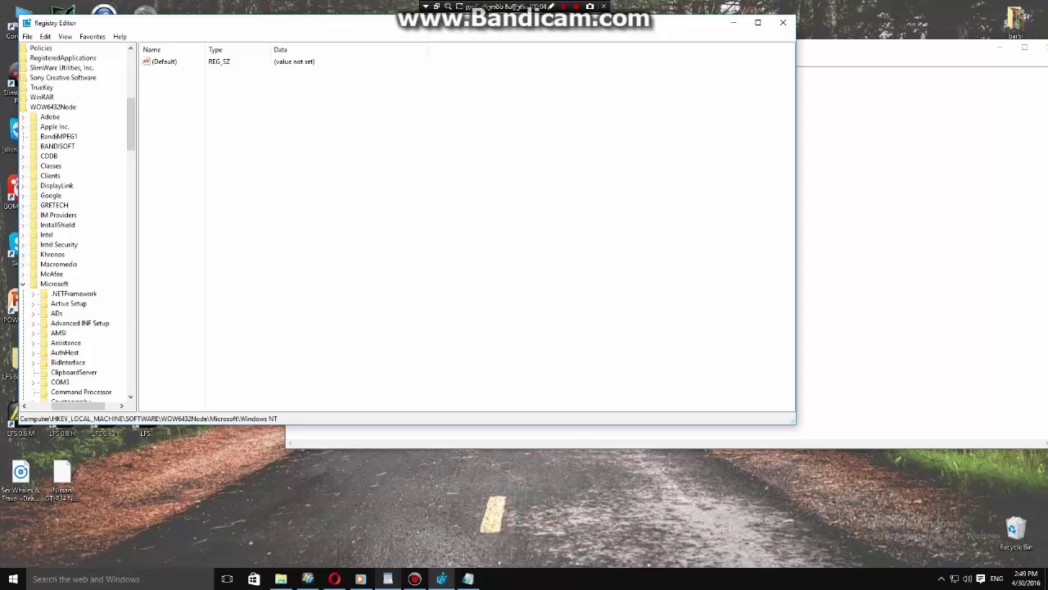
{"action": "key", "text": "Left"}
{"action": "key", "text": "Left"}
{"action": "scroll", "coordinate": [78, 221], "scroll_direction": "up", "scroll_amount": 4}
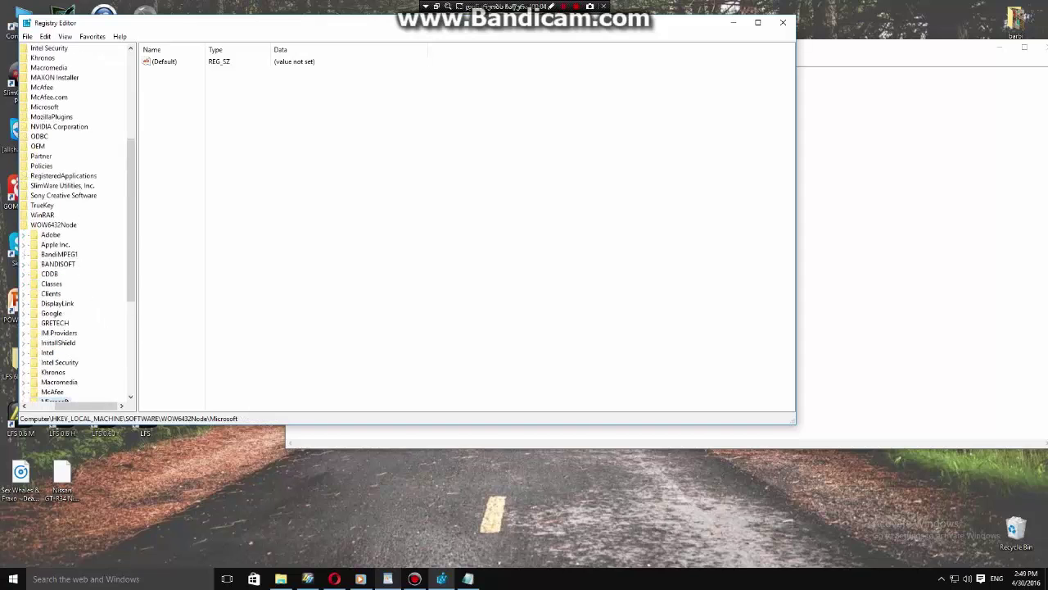
{"action": "scroll", "coordinate": [74, 221], "scroll_direction": "down", "scroll_amount": 2}
{"action": "scroll", "coordinate": [74, 221], "scroll_direction": "up", "scroll_amount": 3}
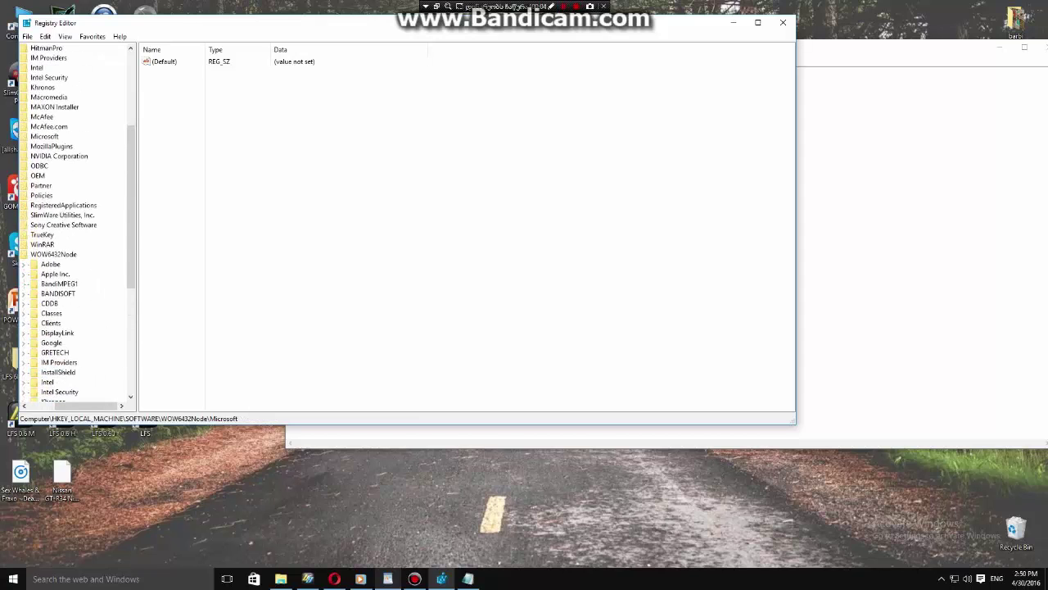
{"action": "left_click_drag", "start_coordinate": [82, 405], "coordinate": [62, 406]}
{"action": "key", "text": "Left"}
{"action": "key", "text": "Left"}
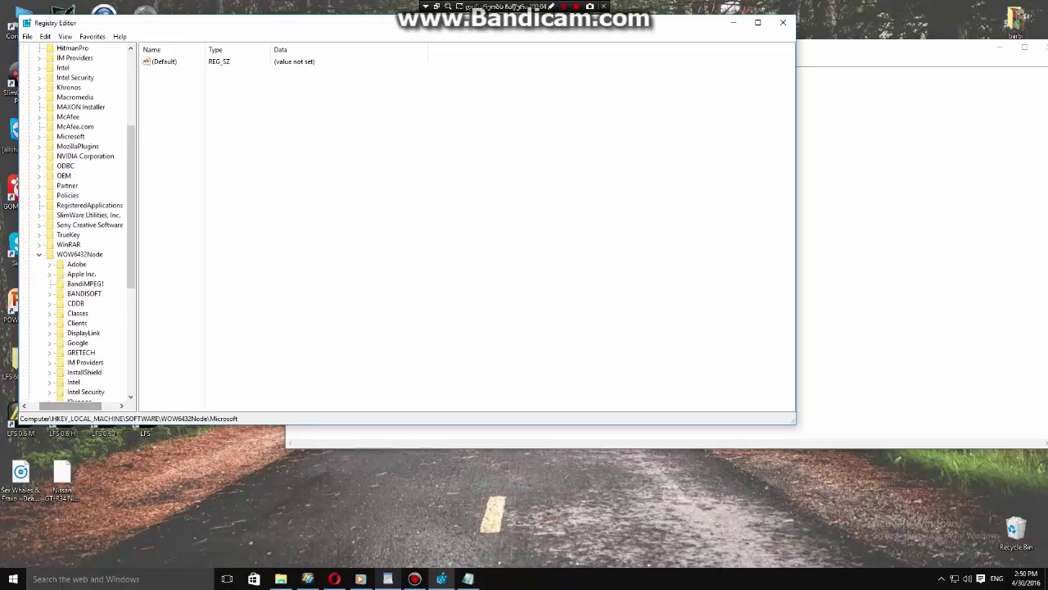
{"action": "scroll", "coordinate": [78, 221], "scroll_direction": "up", "scroll_amount": 2}
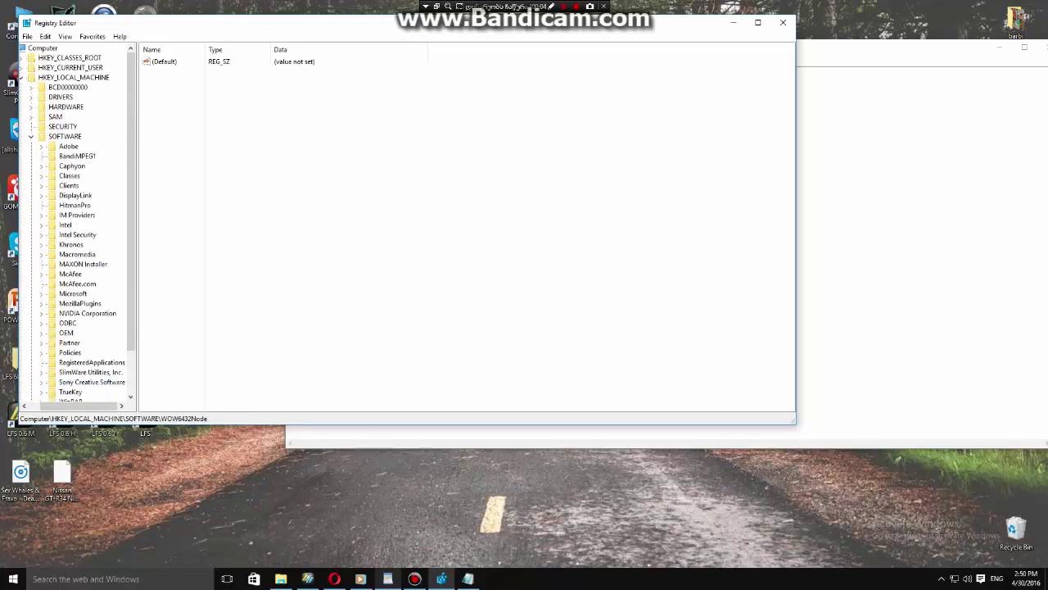
{"action": "key", "text": "Left"}
{"action": "key", "text": "Left"}
{"action": "key", "text": "Left"}
{"action": "key", "text": "Left"}
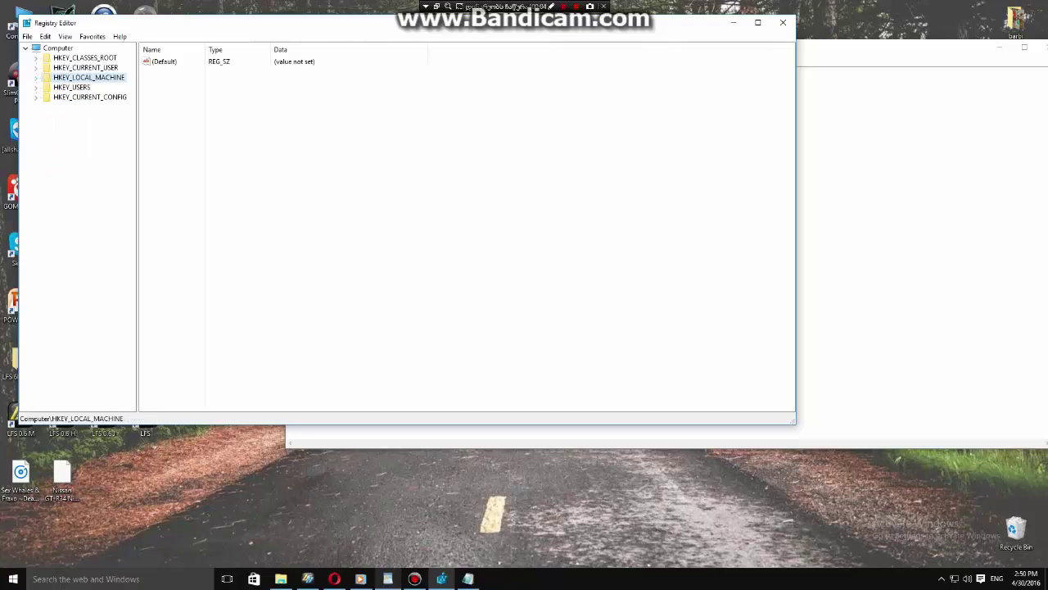
Close Registry Editor and the Notepad product ID note without saving.
{"action": "left_click", "coordinate": [783, 22]}
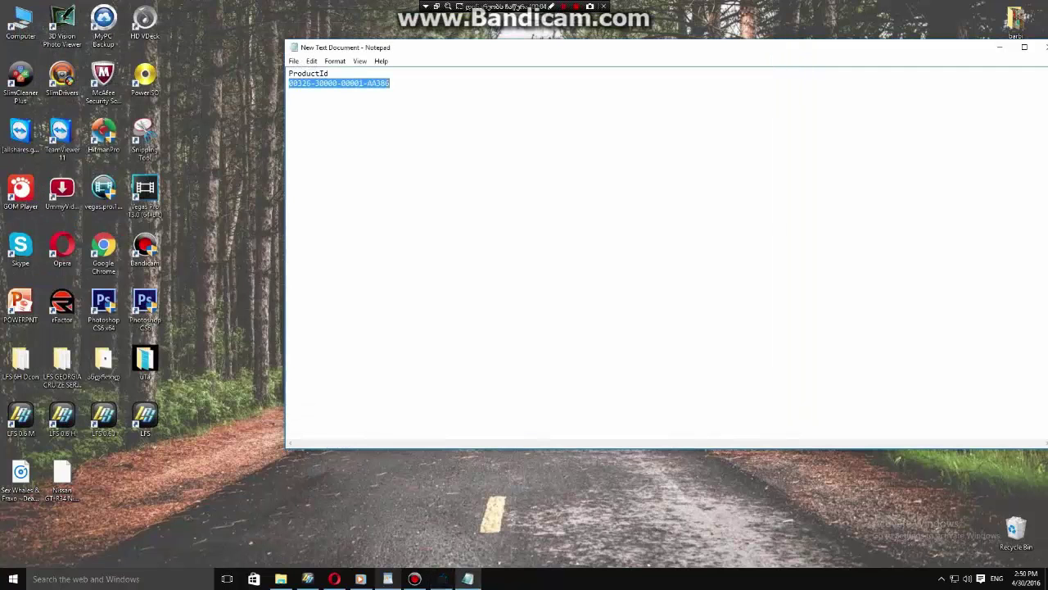
{"action": "left_click", "coordinate": [946, 51]}
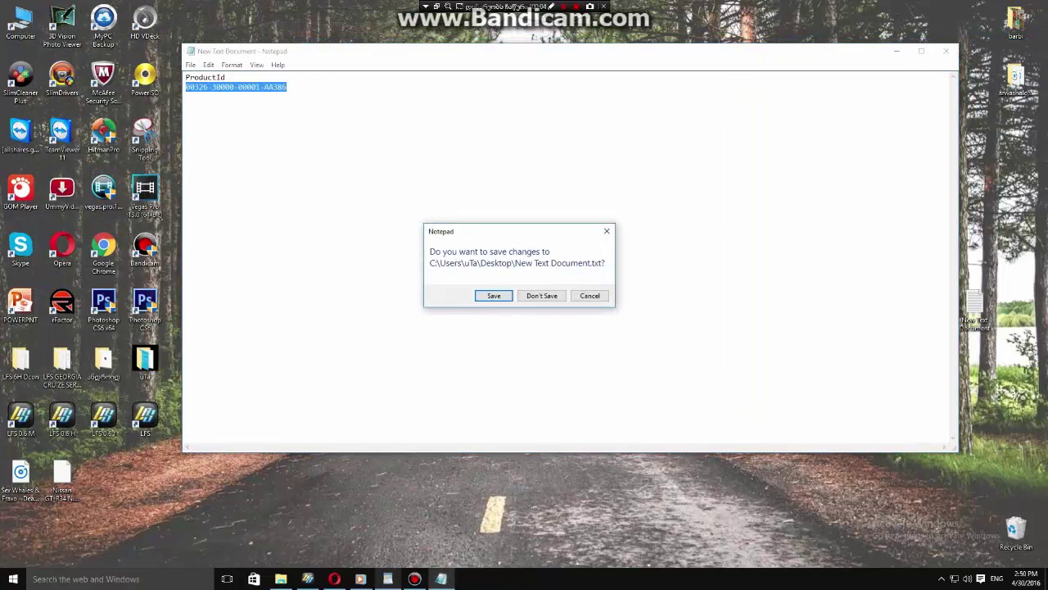
{"action": "key", "text": "Return"}
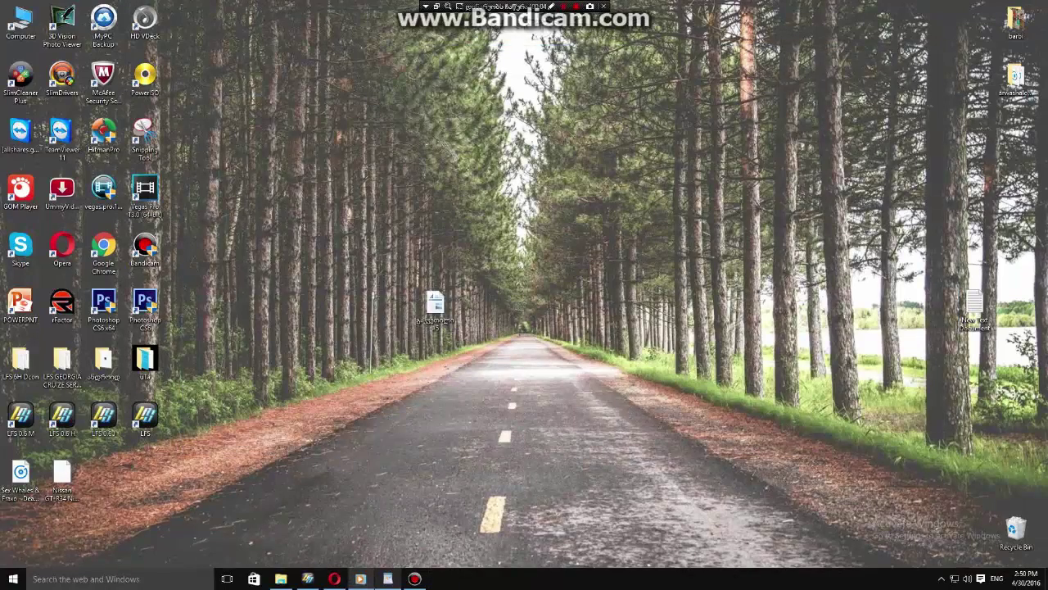
Refresh the desktop and drag New Text Document into the Recycle Bin.
{"action": "right_click", "coordinate": [609, 299]}
{"action": "left_click", "coordinate": [614, 336]}
{"action": "left_click_drag", "start_coordinate": [975, 307], "coordinate": [1016, 528]}
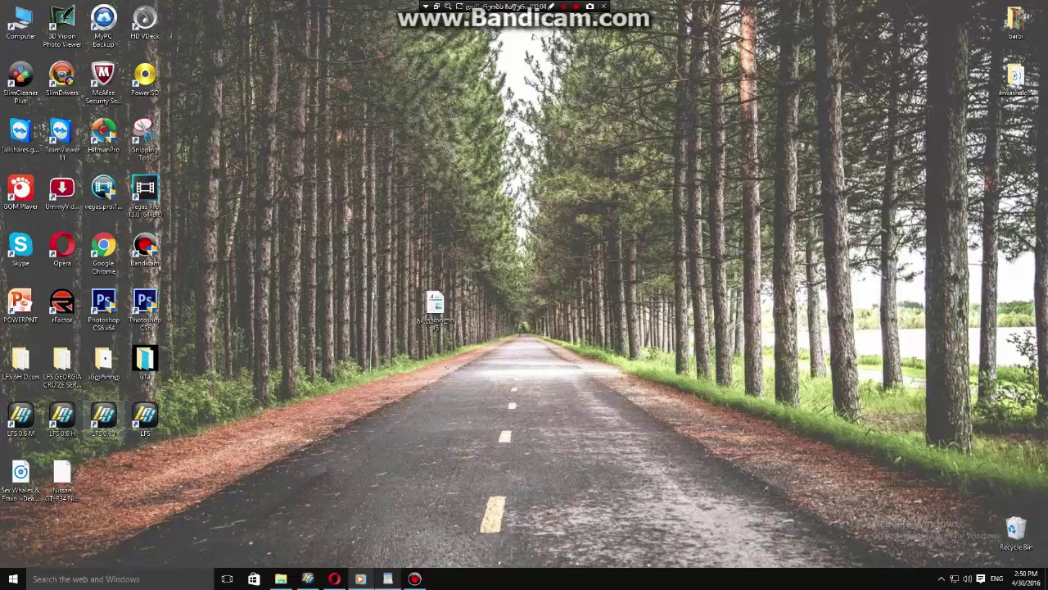
Run the unlocker from the LFS install folder to unlock S2, acknowledge the welcome, and exit.
{"action": "right_click", "coordinate": [151, 411]}
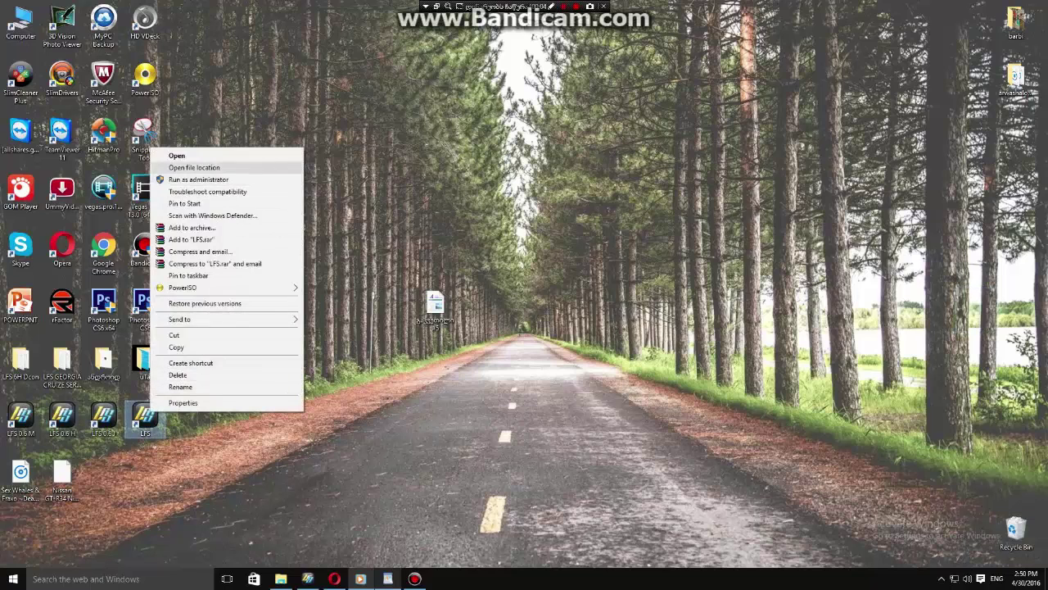
{"action": "left_click", "coordinate": [194, 167]}
{"action": "double_click", "coordinate": [448, 306]}
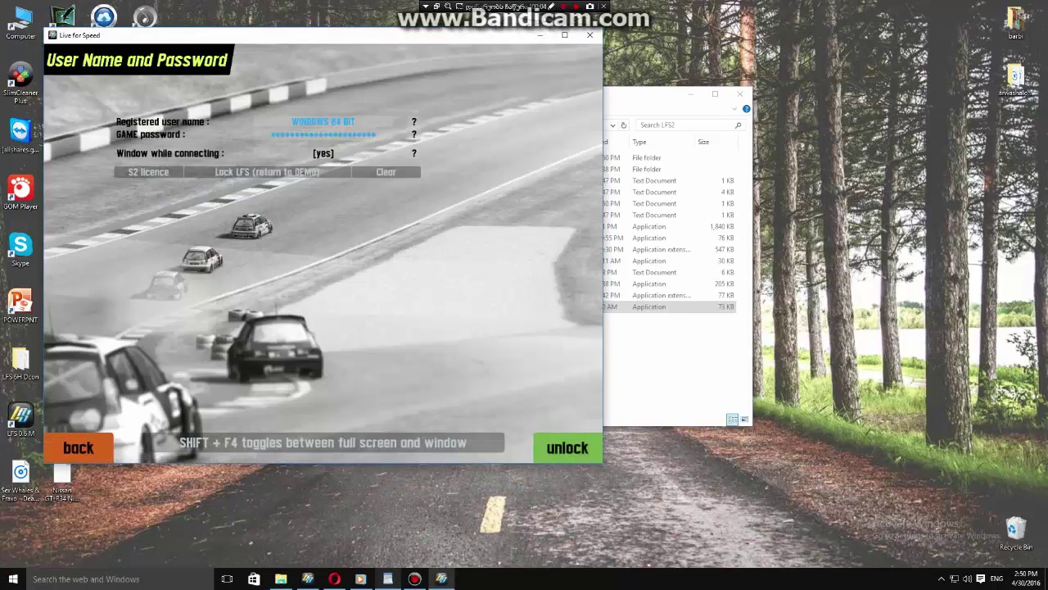
{"action": "key", "text": "Return"}
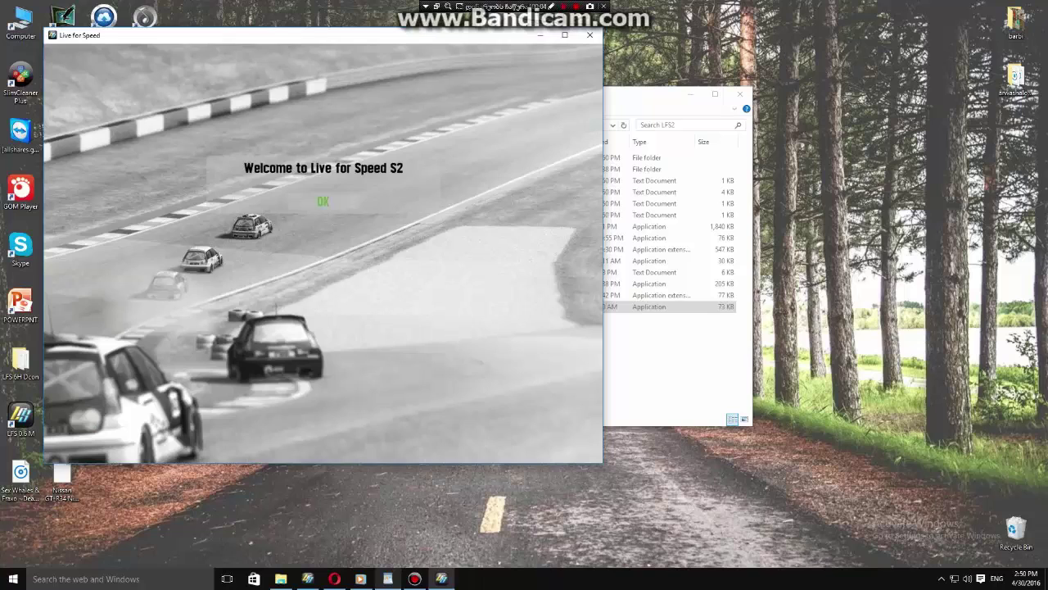
{"action": "key", "text": "Return"}
{"action": "key", "text": "Escape"}
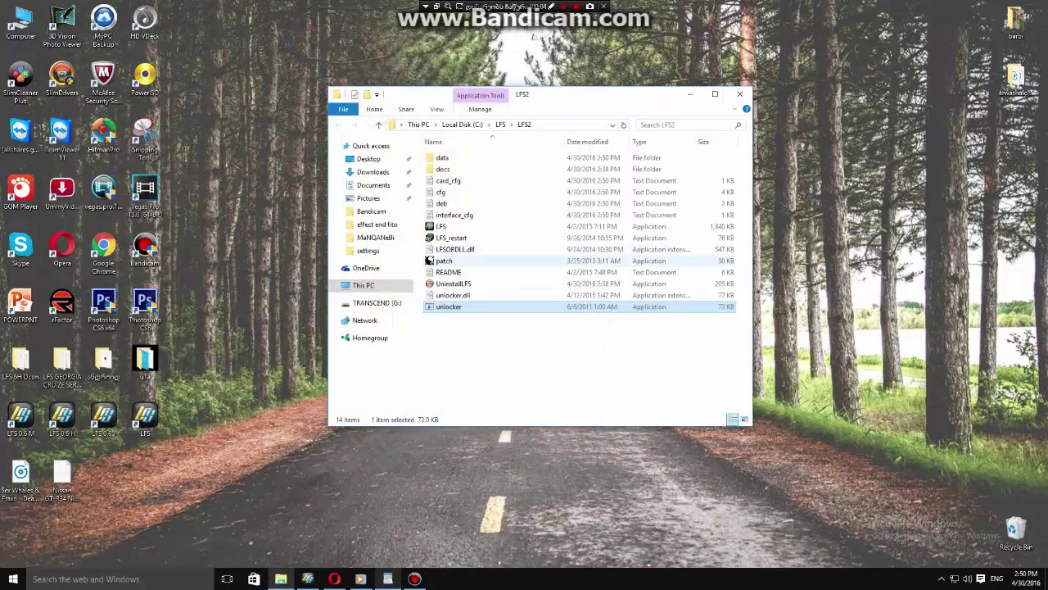
{"action": "left_click", "coordinate": [444, 261]}
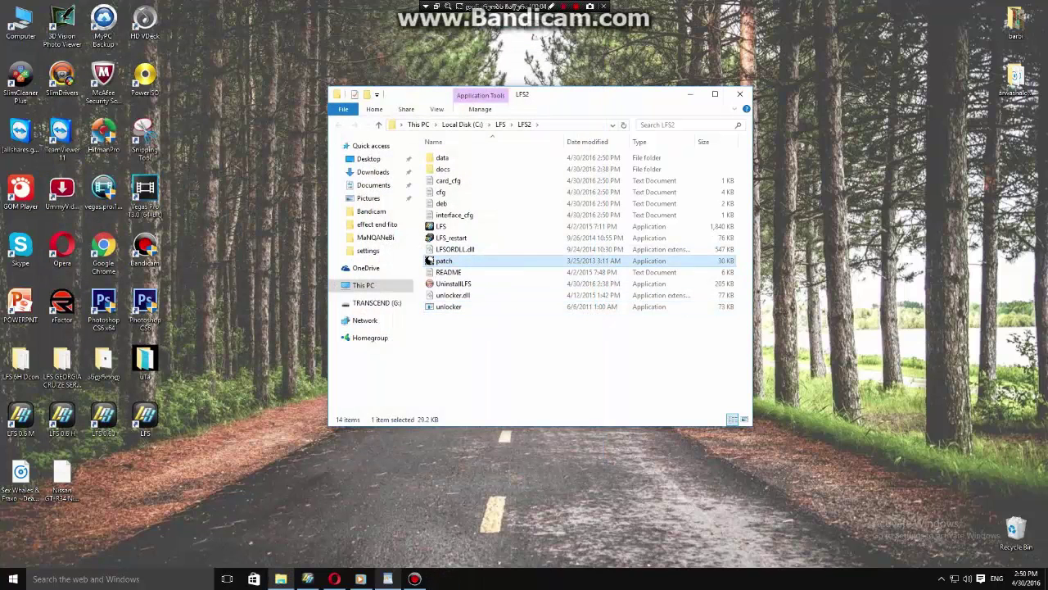
Patch LFS.exe with the patch tool, then launch the patched LFS game.
{"action": "key", "text": "Return"}
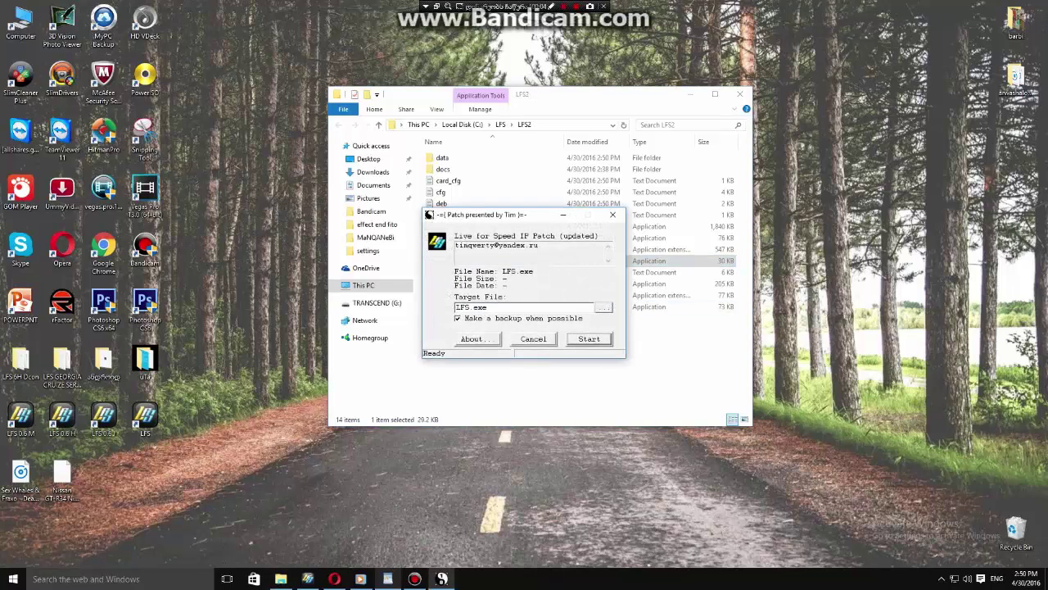
{"action": "key", "text": "Return"}
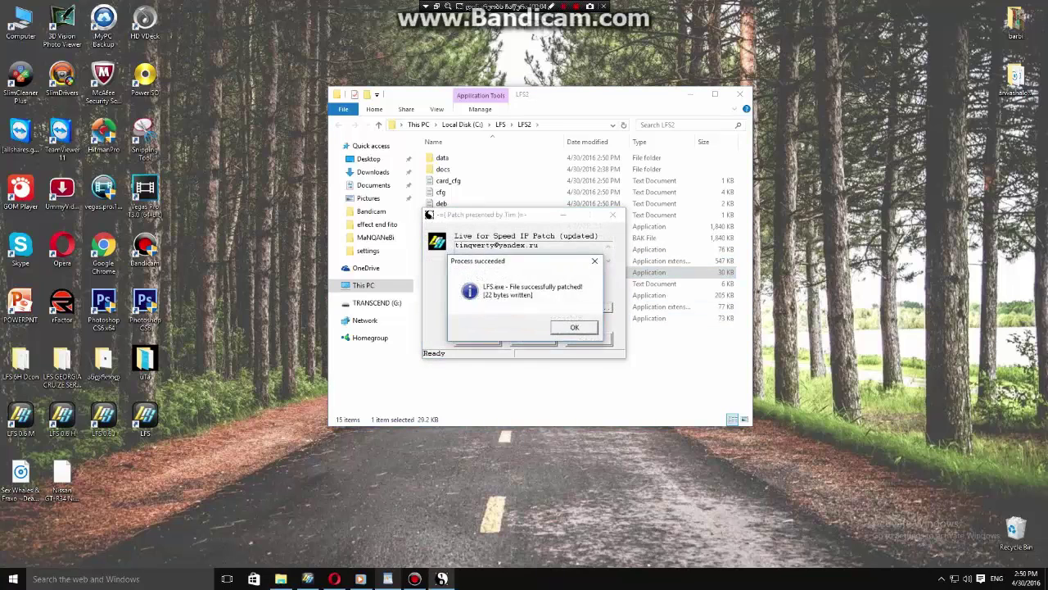
{"action": "key", "text": "Return"}
{"action": "double_click", "coordinate": [446, 226]}
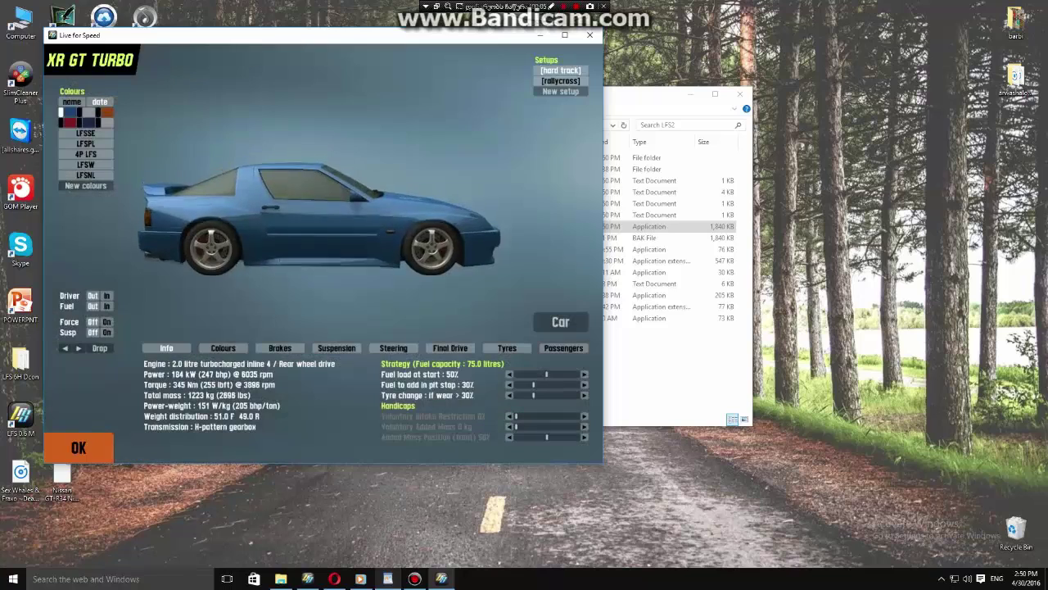
Drive the XR GT TURBO in an Autocross practice session, then end the race and exit.
{"action": "key", "text": "Return"}
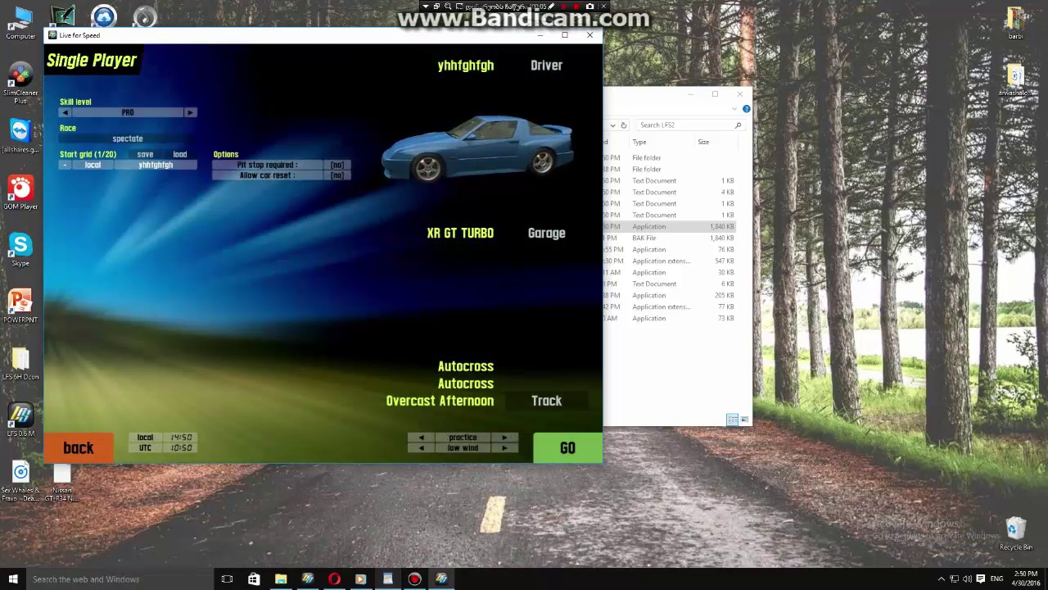
{"action": "key", "text": "Return"}
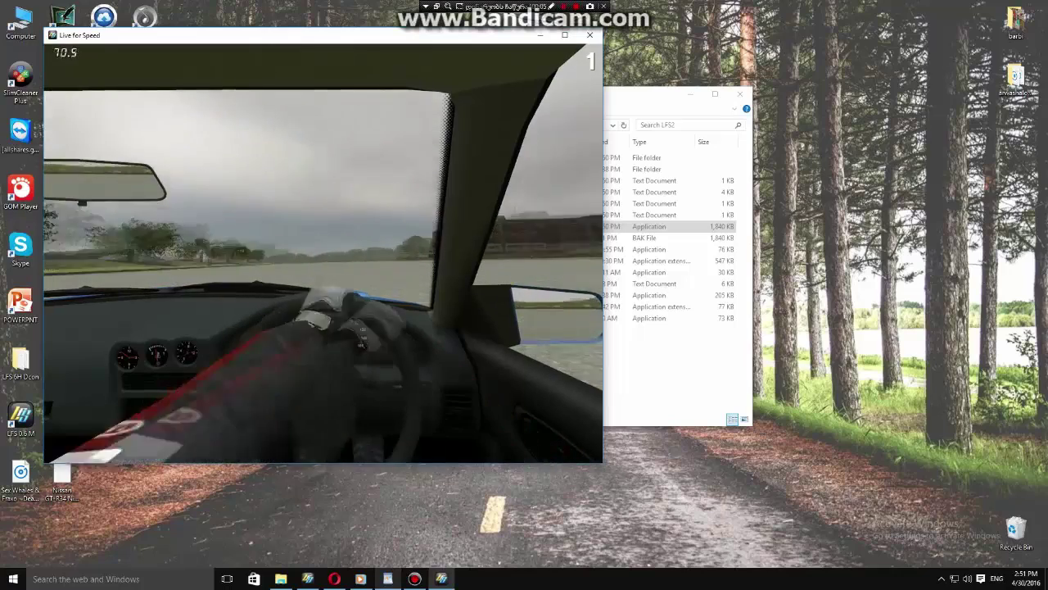
{"action": "key", "text": "Escape"}
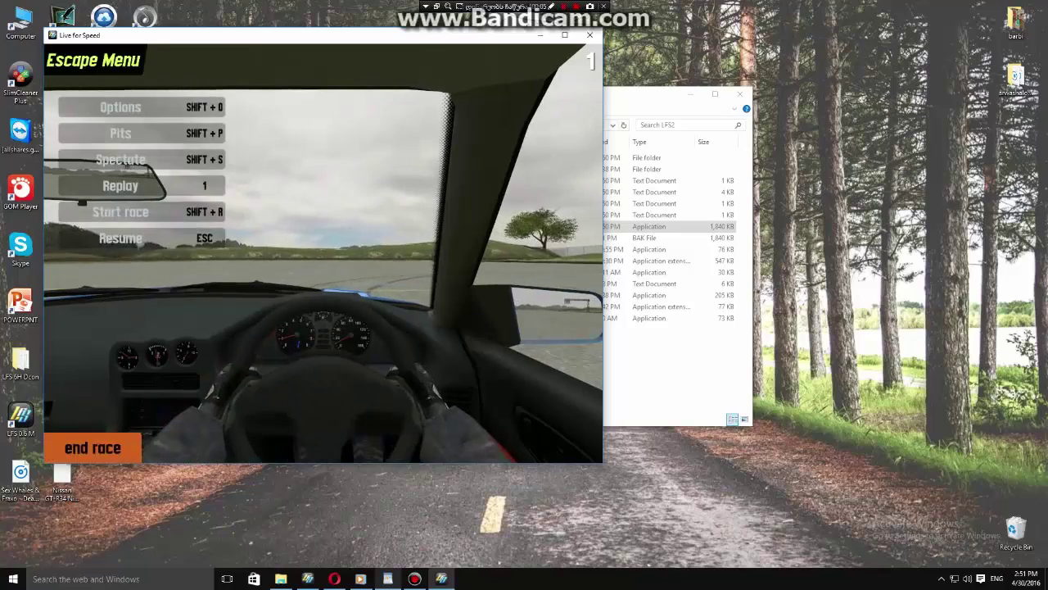
{"action": "left_click", "coordinate": [93, 448]}
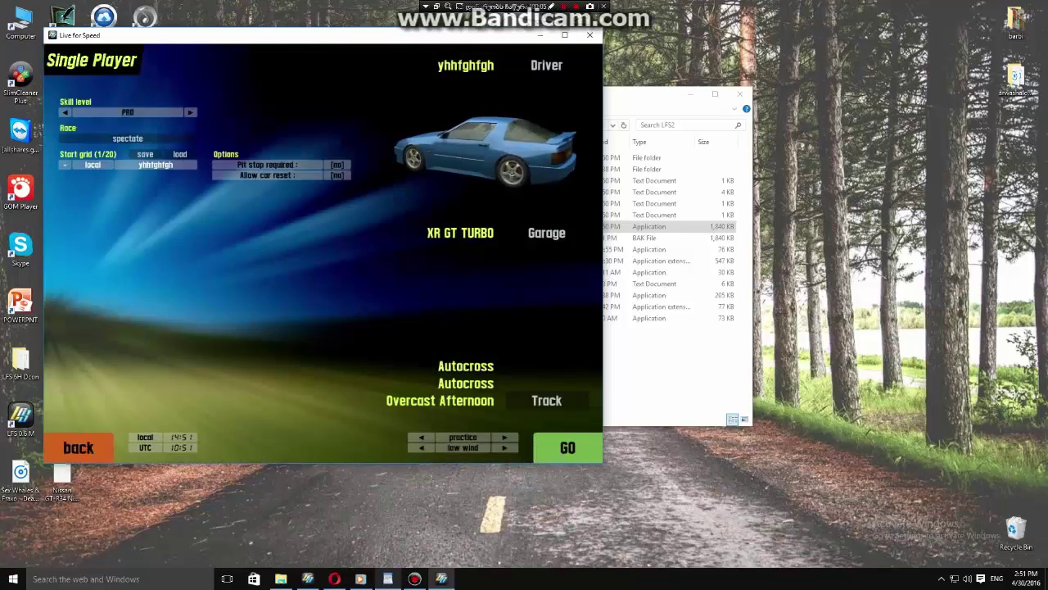
{"action": "left_click", "coordinate": [82, 447]}
{"action": "left_click", "coordinate": [82, 447]}
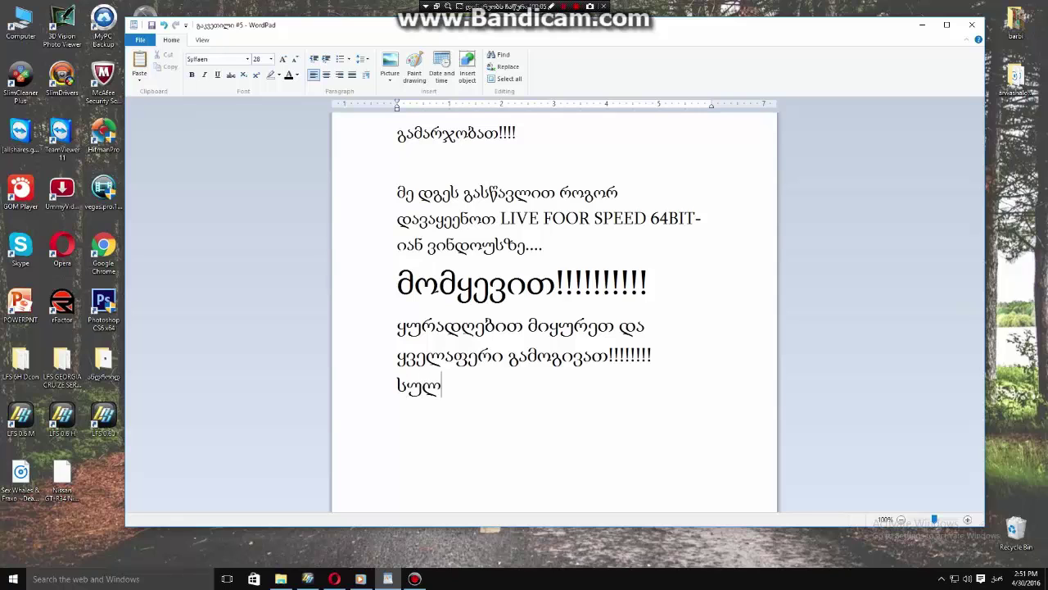
Add 'ეს იყო მადლობ რომ გვიყურებ' after სულ, trimming მადლობთ, then minimize WordPad.
{"action": "type", "text": "ეს იყო მა"}
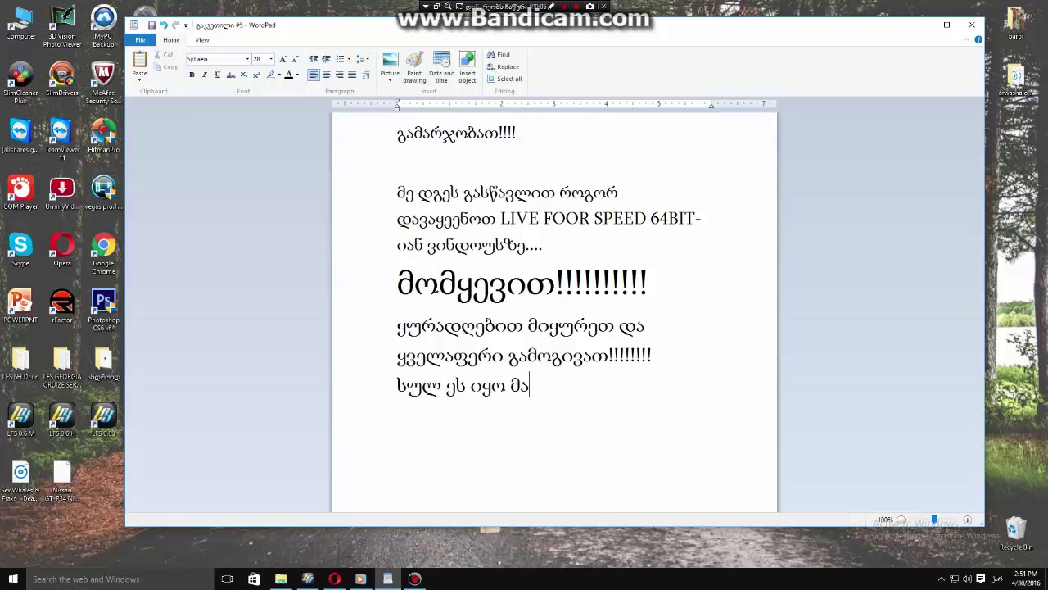
{"action": "type", "text": "დლობთ "}
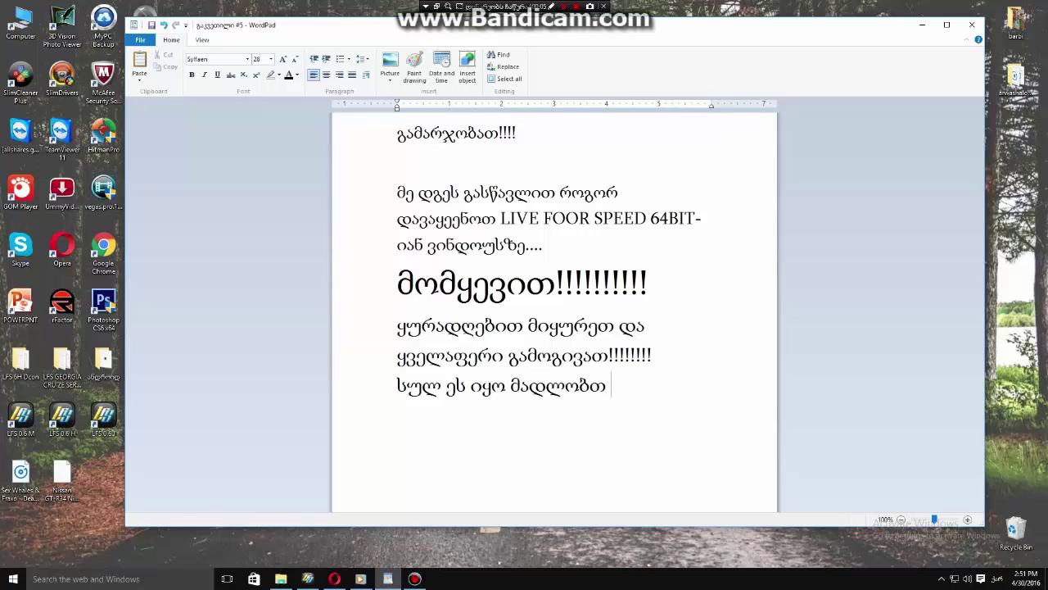
{"action": "type", "text": "რომ გვი"}
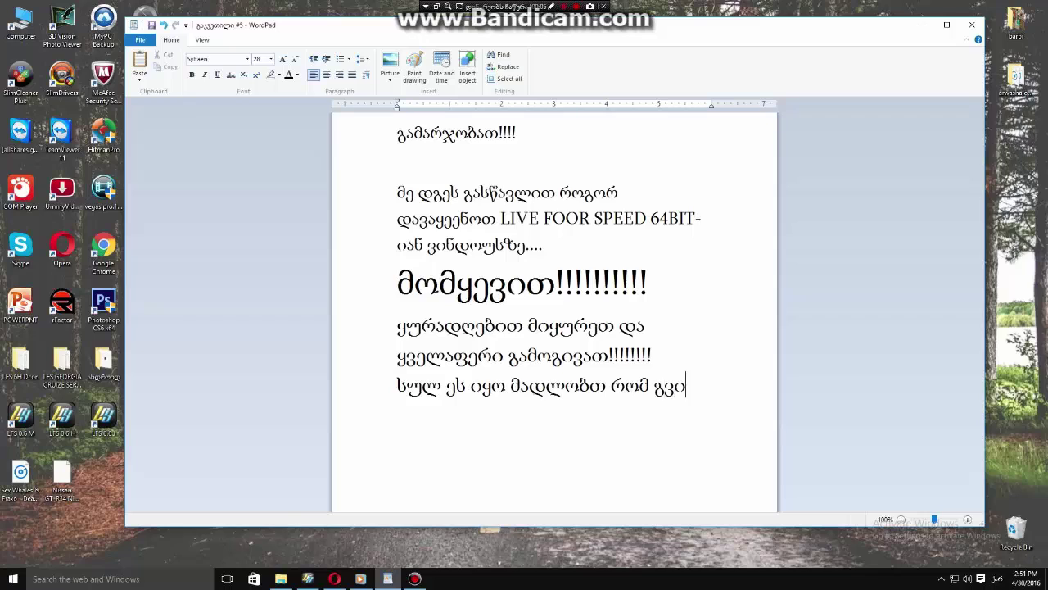
{"action": "type", "text": "ყურებ"}
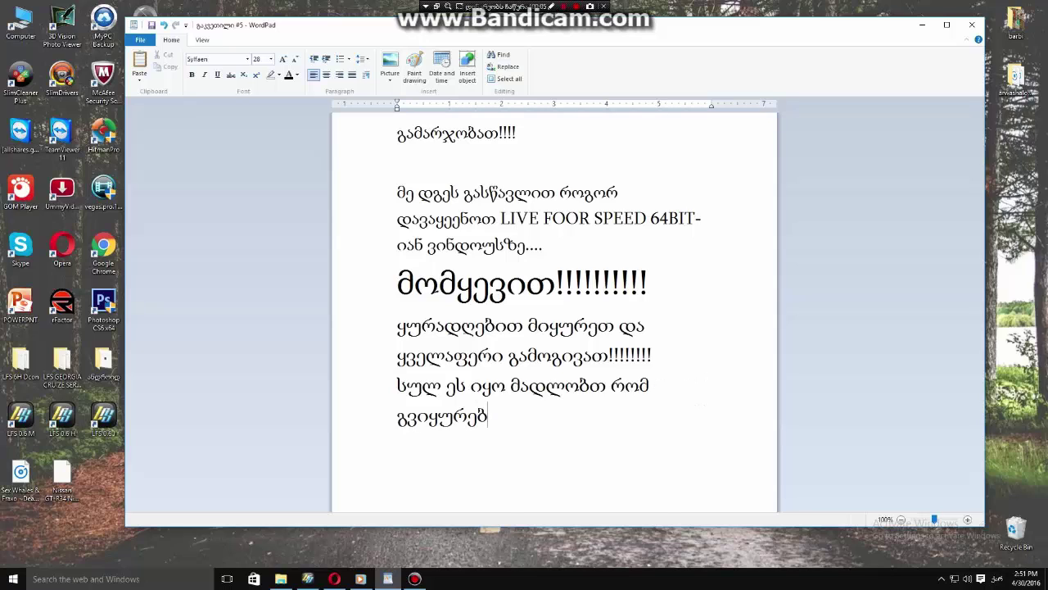
{"action": "key", "text": "BackSpace"}
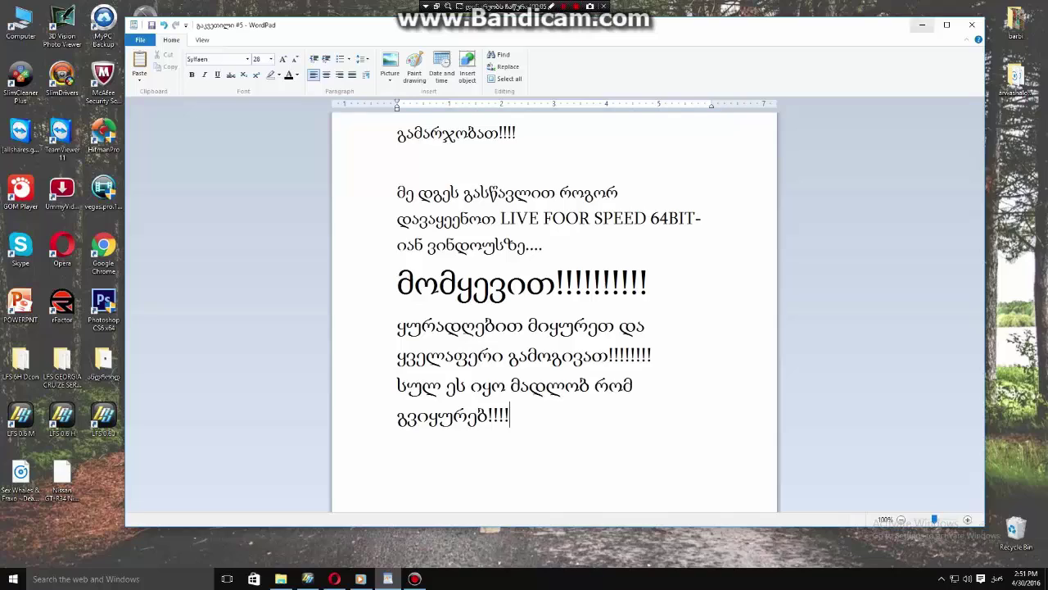
{"action": "left_click", "coordinate": [922, 24]}
Close the LFS2 folder window and refresh the desktop.
{"action": "right_click", "coordinate": [669, 169]}
{"action": "left_click", "coordinate": [739, 93]}
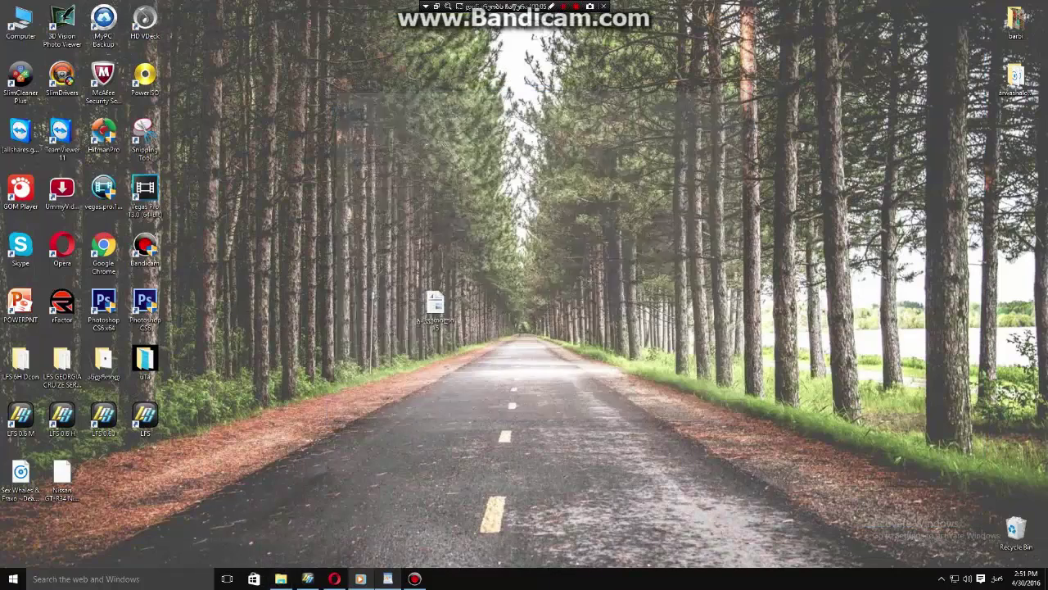
{"action": "right_click", "coordinate": [582, 174]}
{"action": "left_click", "coordinate": [606, 206]}
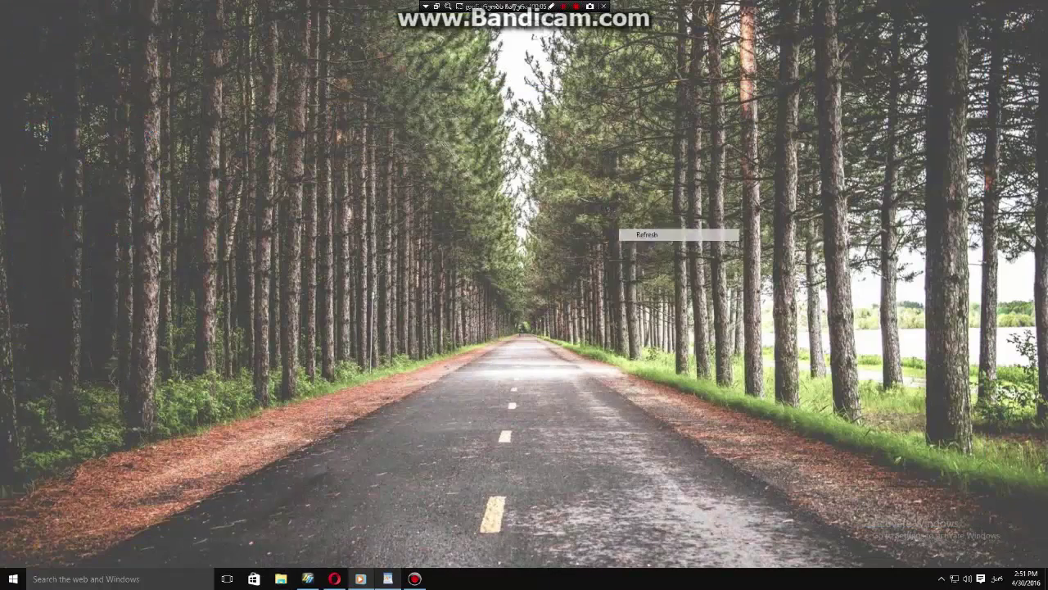